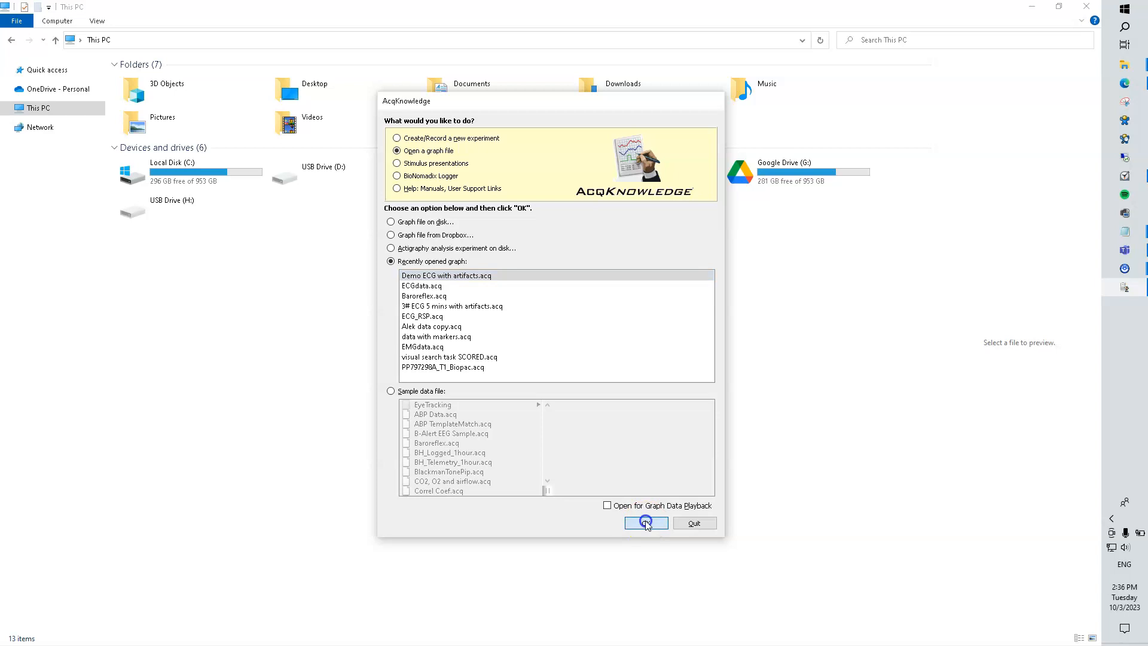
# Open the recent graph file Demo ECG with artifacts.acq and maximize its window
pyautogui.click(645, 520)
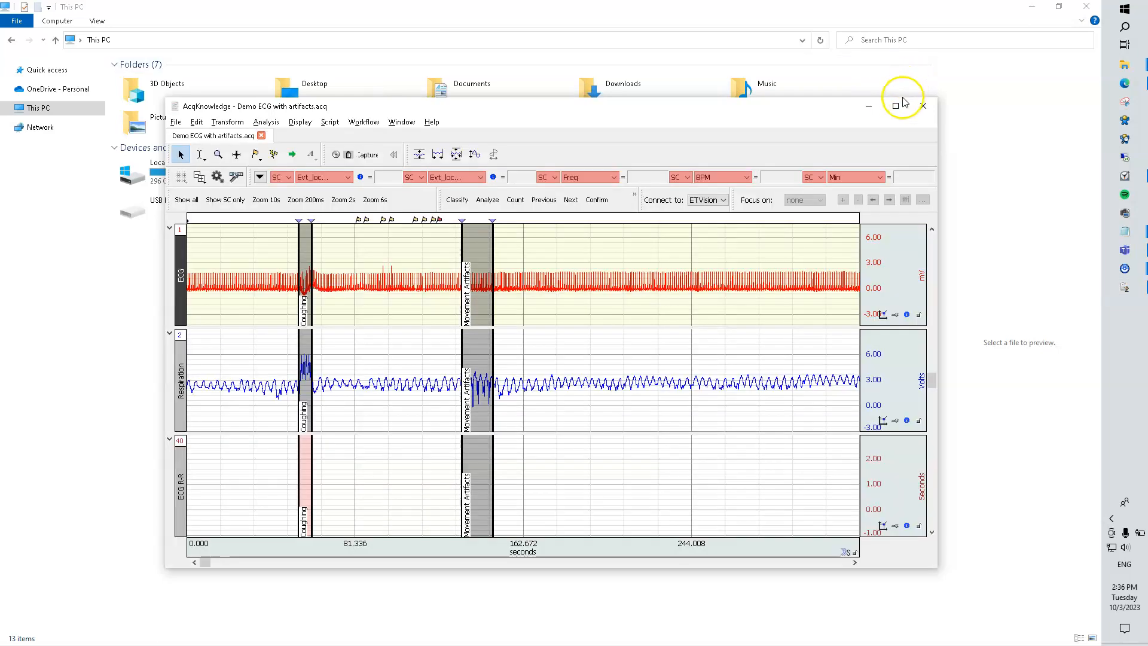
pyautogui.click(896, 106)
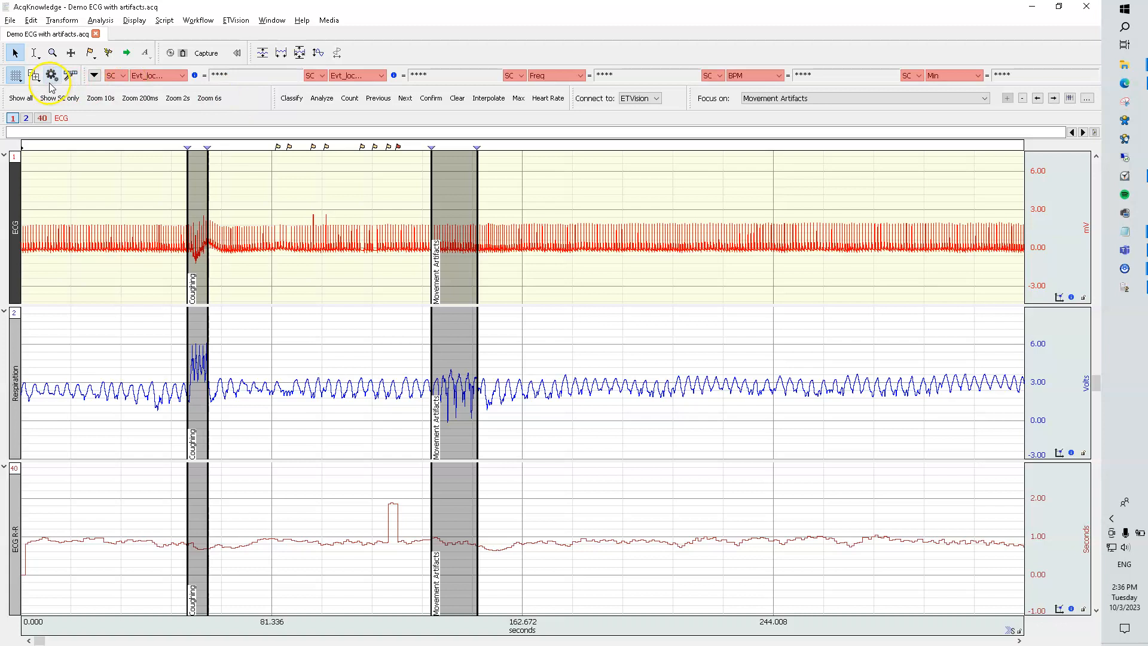
# Remove the existing ECG custom toolbar and create a new empty toolbar named ECG
pyautogui.click(70, 78)
pyautogui.click(579, 230)
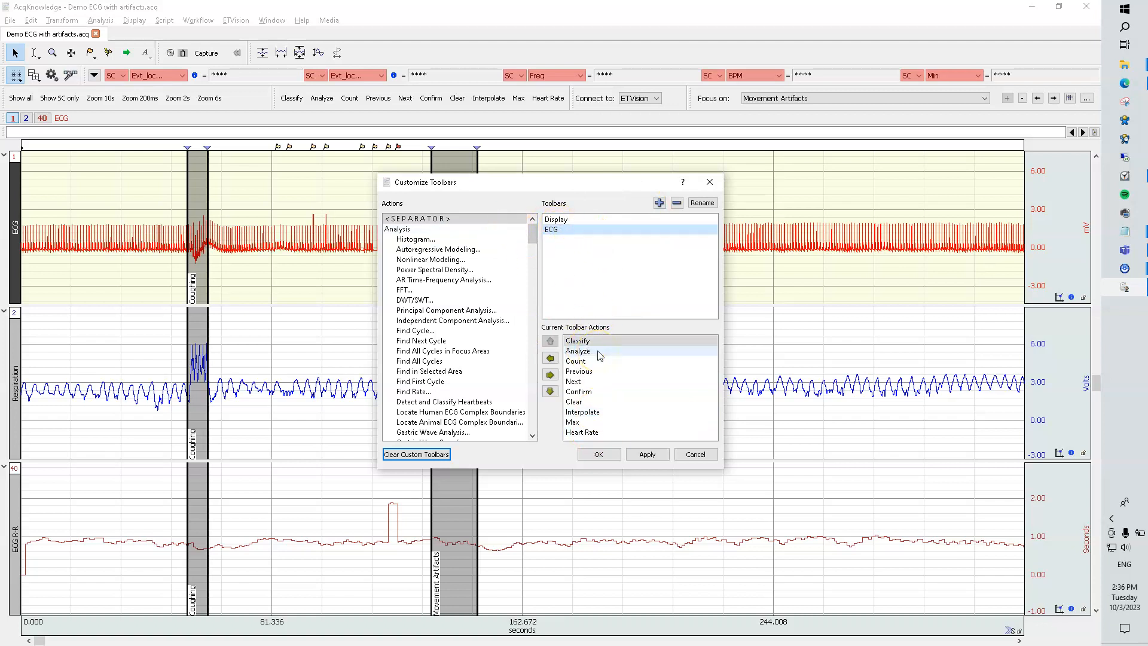
pyautogui.click(678, 204)
pyautogui.click(647, 454)
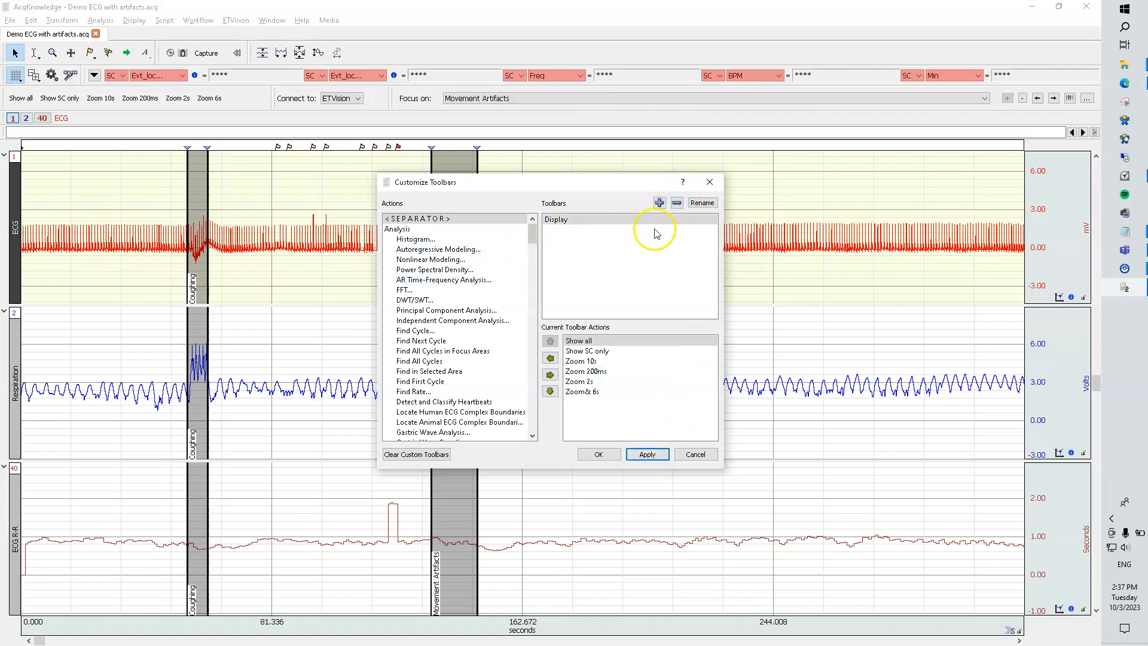
pyautogui.click(660, 204)
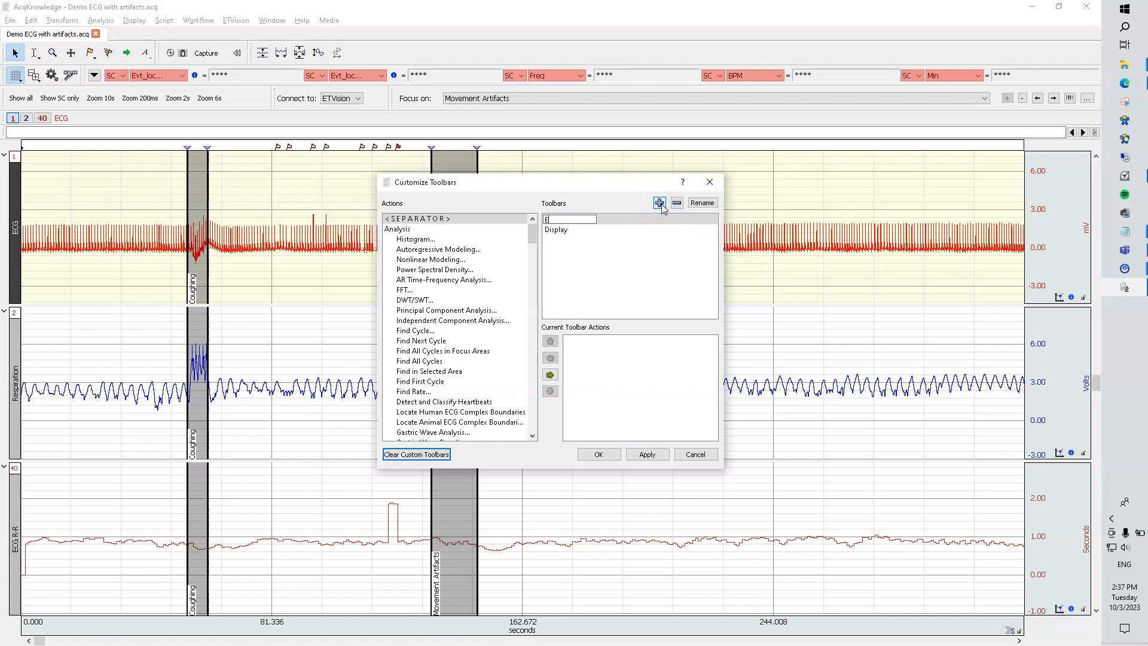
pyautogui.press('Return')
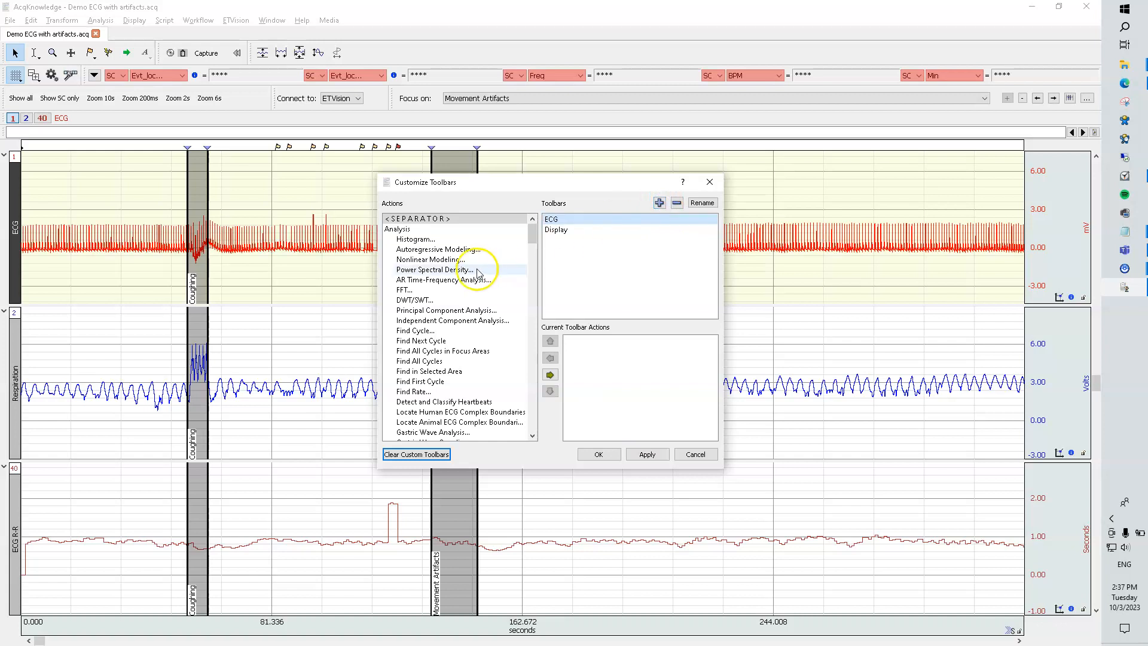
# Add the ECG script actions Analyze, Classify, Clear, Confirm, Count, Heart Rate, Interpolate, Max, Next and Previous to the ECG toolbar
pyautogui.moveTo(533, 236); pyautogui.dragTo(528, 363)
pyautogui.doubleClick(411, 310)
pyautogui.doubleClick(417, 321)
pyautogui.doubleClick(411, 330)
pyautogui.doubleClick(415, 341)
pyautogui.doubleClick(420, 351)
pyautogui.doubleClick(413, 361)
pyautogui.doubleClick(414, 371)
pyautogui.doubleClick(412, 392)
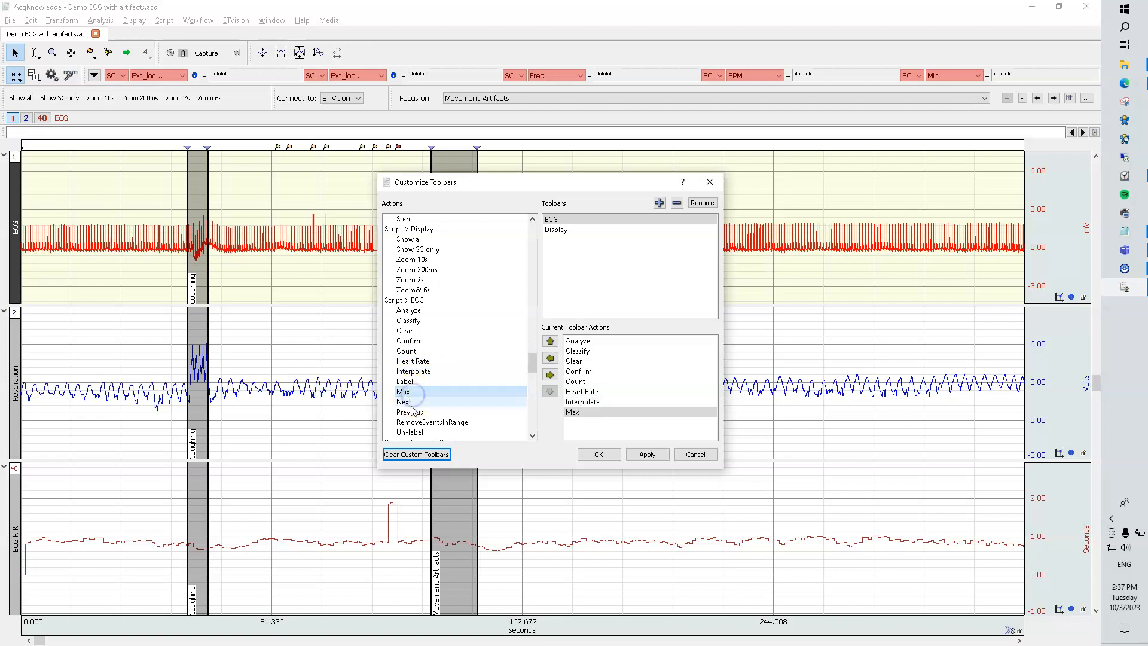
pyautogui.doubleClick(414, 402)
pyautogui.doubleClick(411, 412)
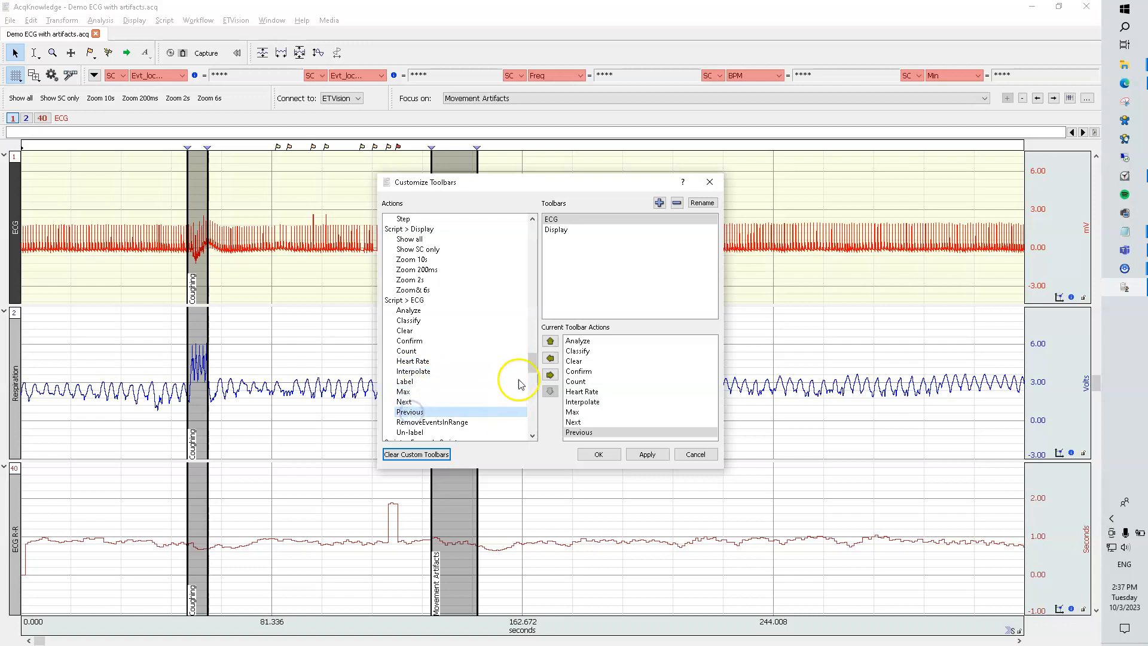
# Reorder the ECG toolbar actions so that Classify comes first and Count sits directly before Confirm
pyautogui.click(575, 351)
pyautogui.click(550, 341)
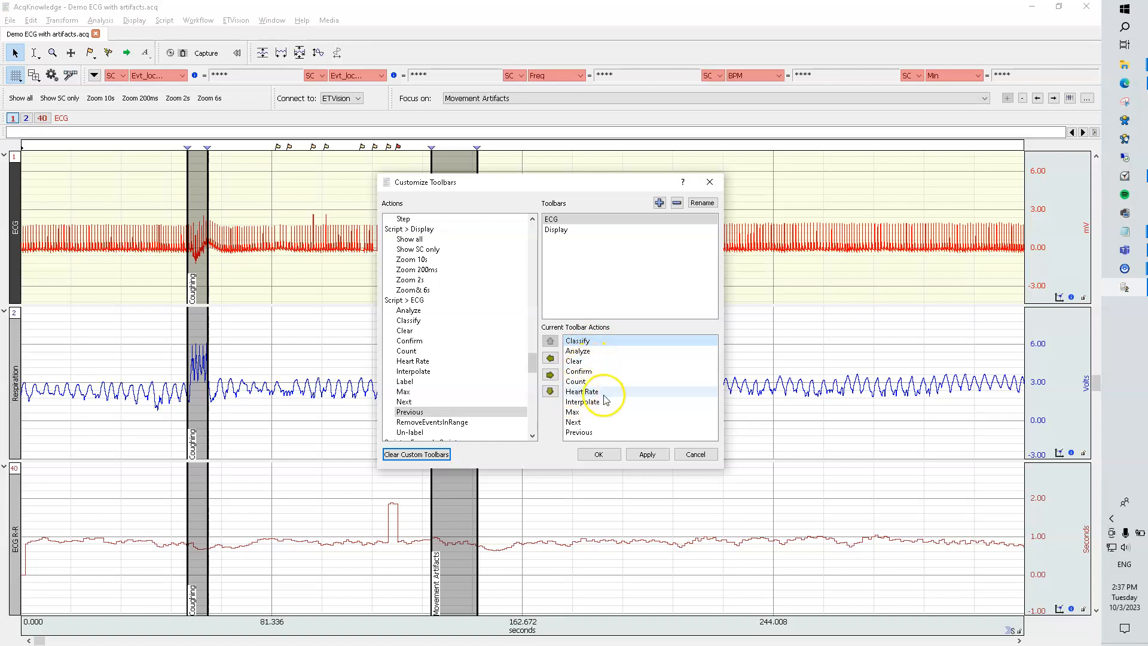
pyautogui.click(578, 382)
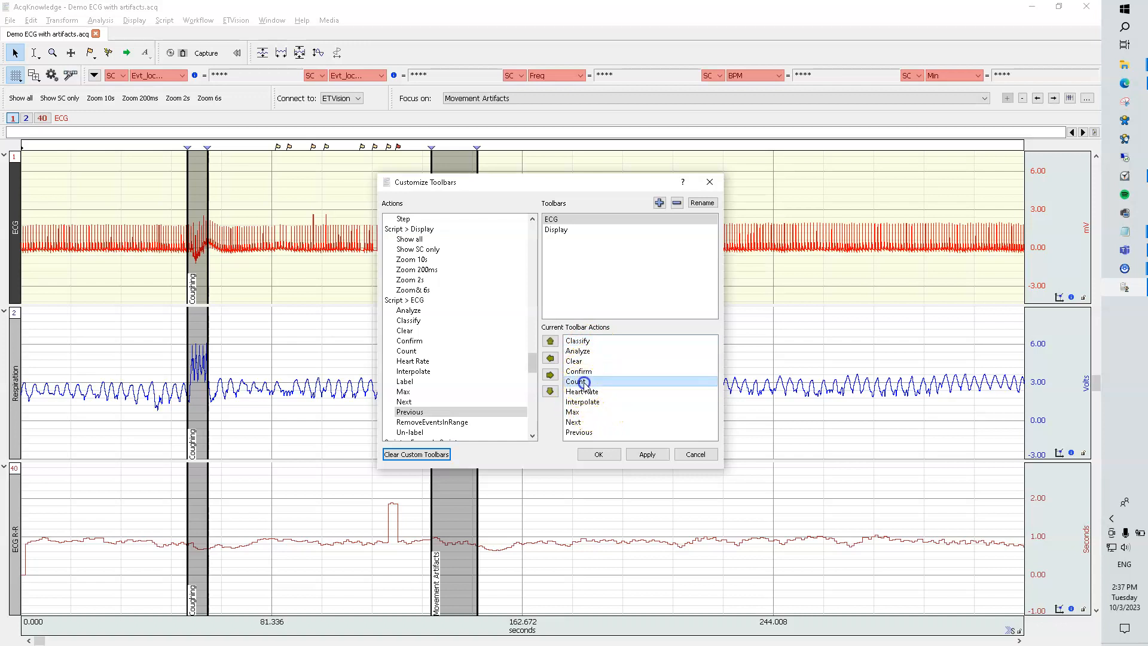
pyautogui.click(551, 342)
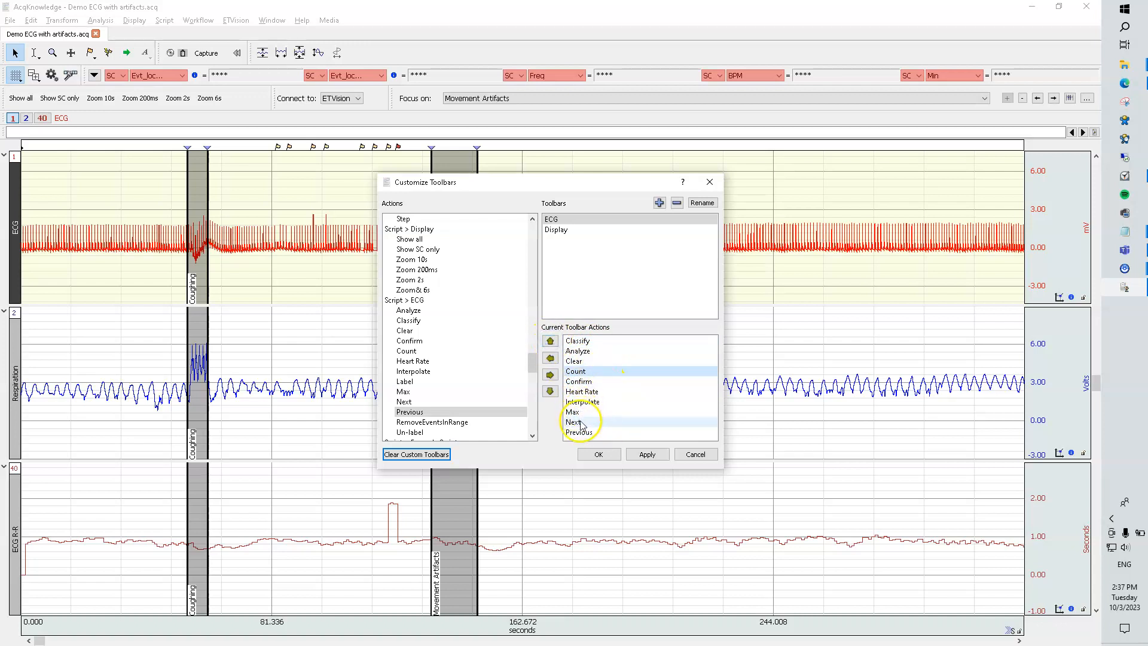
# Place Next and Previous, in that order, between Count and Confirm in the ECG toolbar actions
pyautogui.click(580, 422)
pyautogui.click(550, 342)
pyautogui.click(551, 342)
pyautogui.click(551, 342)
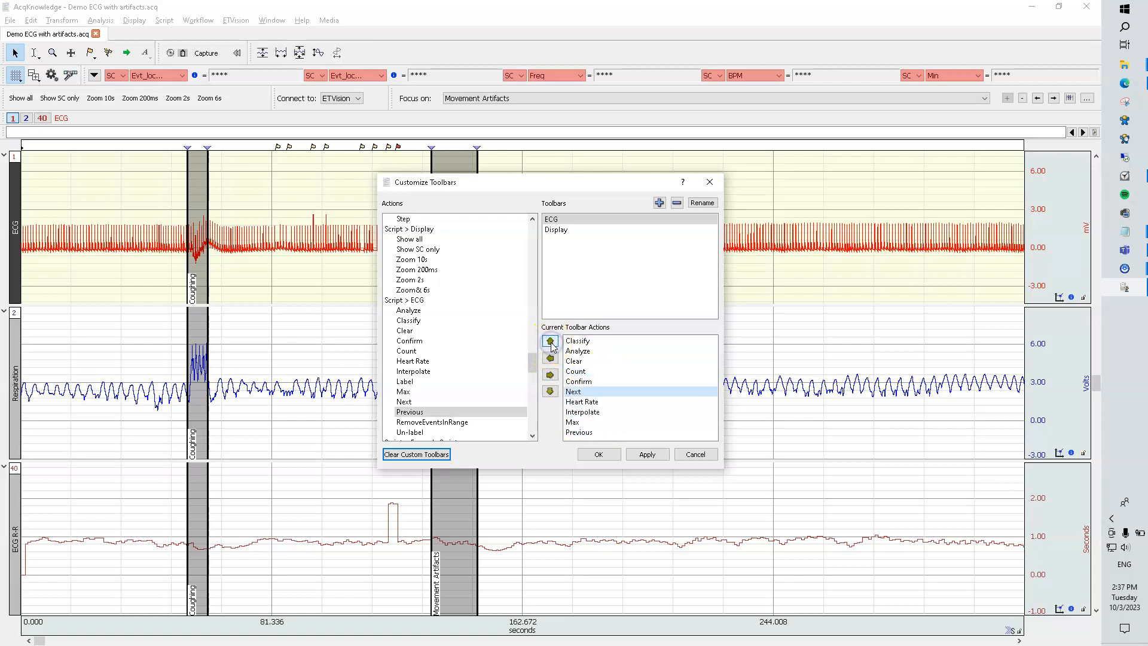
pyautogui.click(551, 342)
pyautogui.click(578, 431)
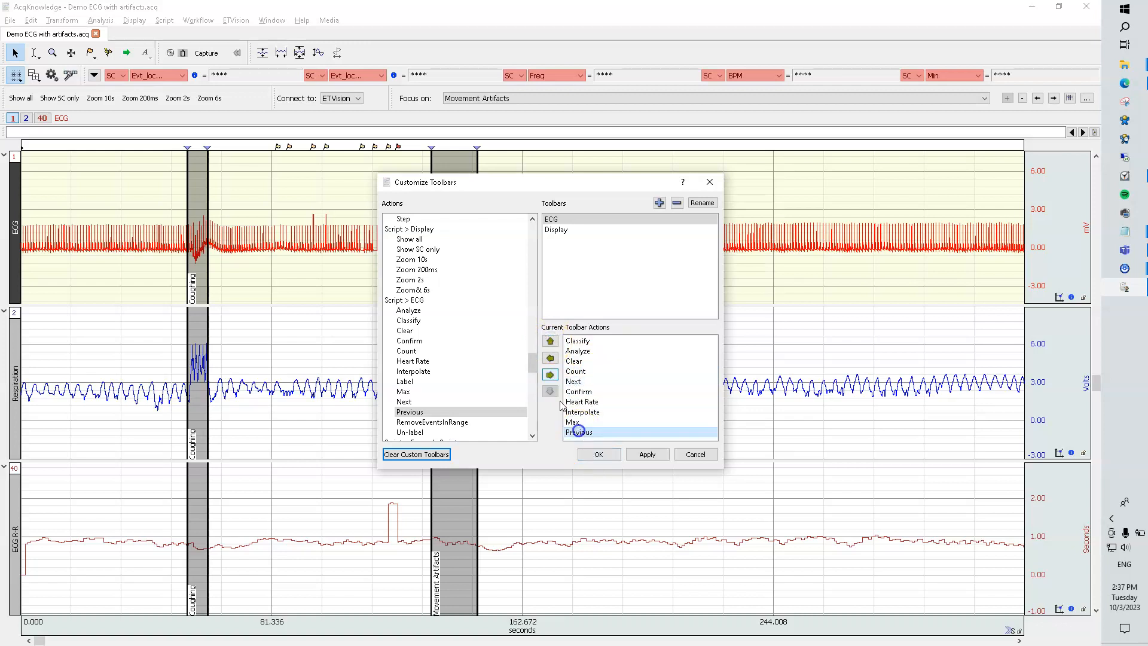
pyautogui.click(551, 342)
pyautogui.click(551, 342)
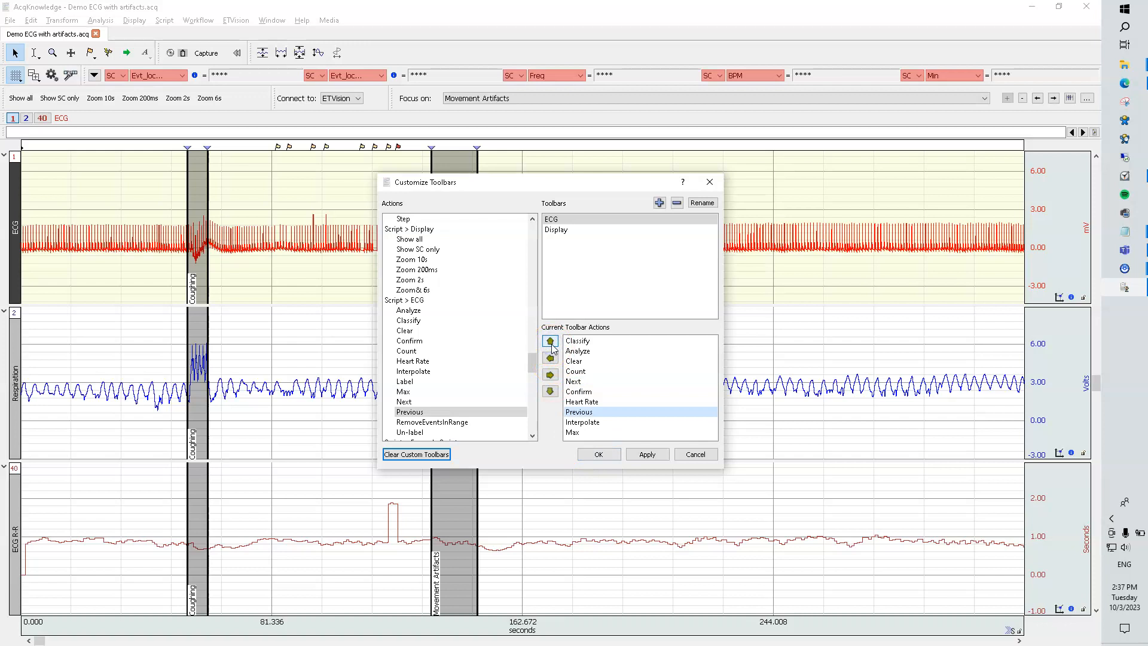
pyautogui.click(551, 342)
pyautogui.click(550, 342)
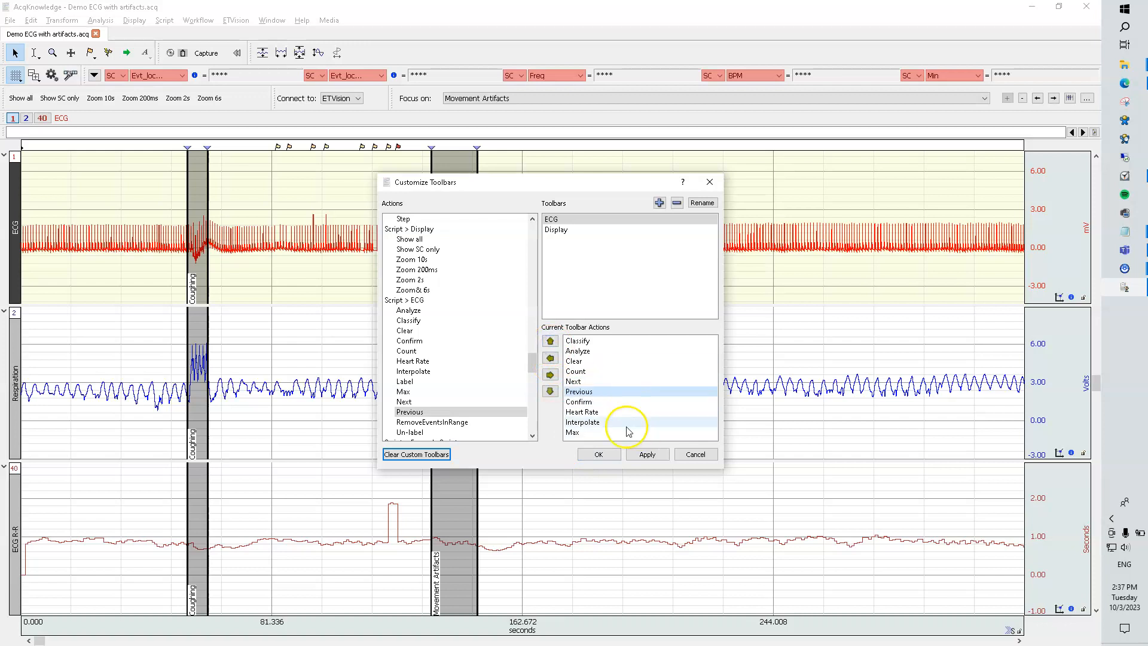
# Place Max after Confirm and Interpolate before Heart Rate in the ECG toolbar, and apply the toolbar customization
pyautogui.click(576, 432)
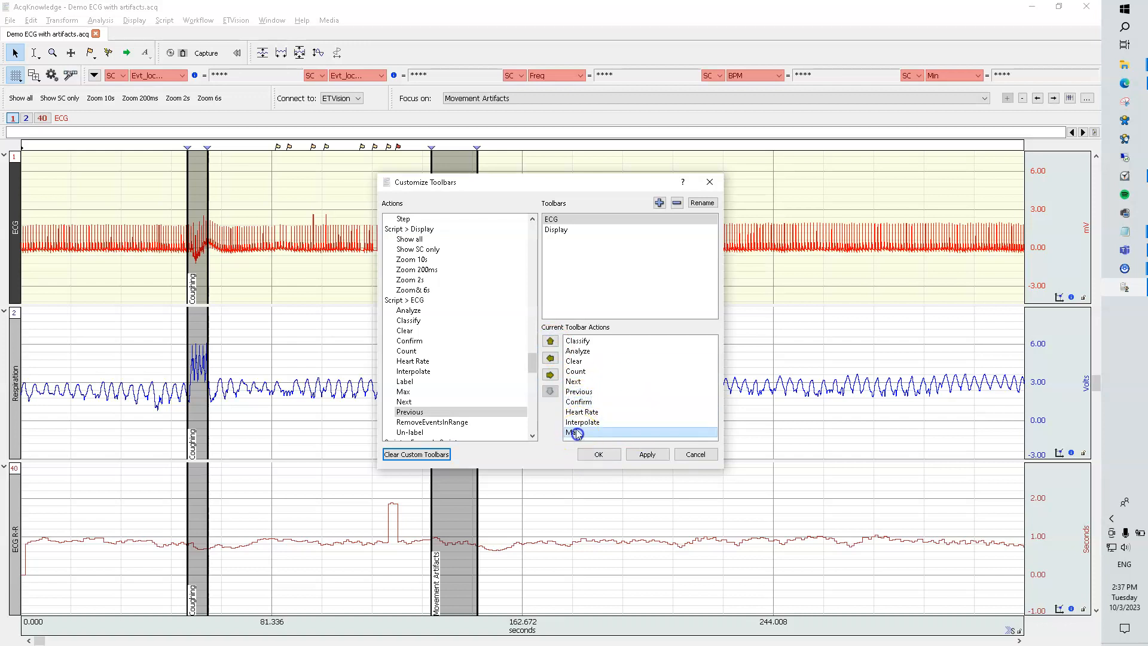
pyautogui.click(551, 342)
pyautogui.click(551, 343)
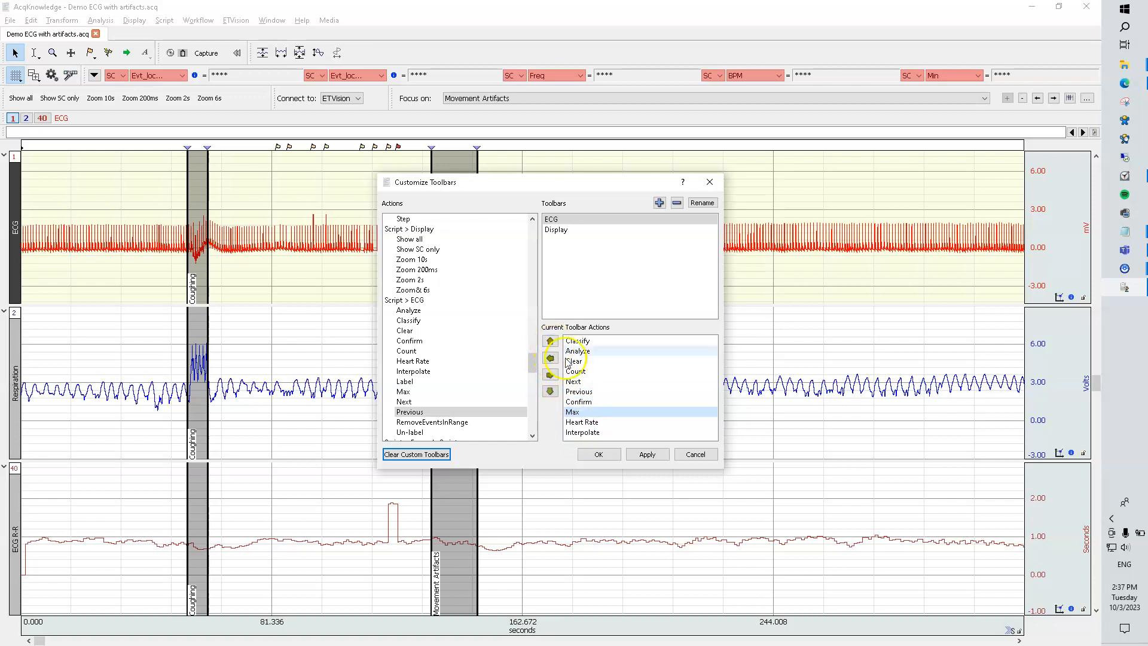
pyautogui.click(583, 432)
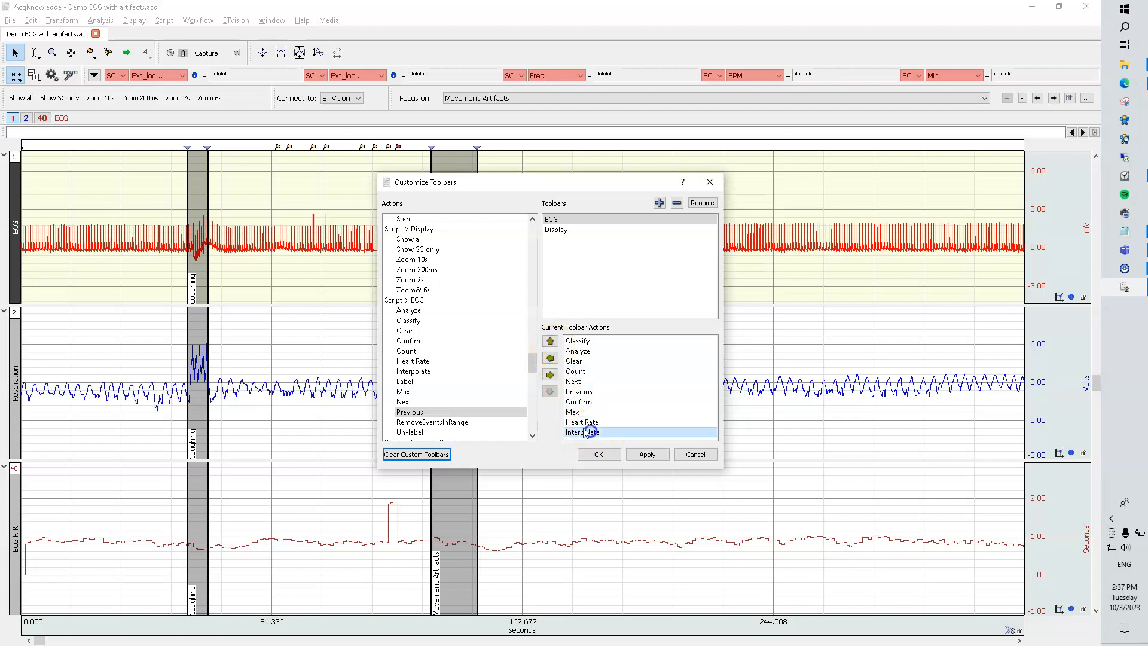
pyautogui.click(551, 342)
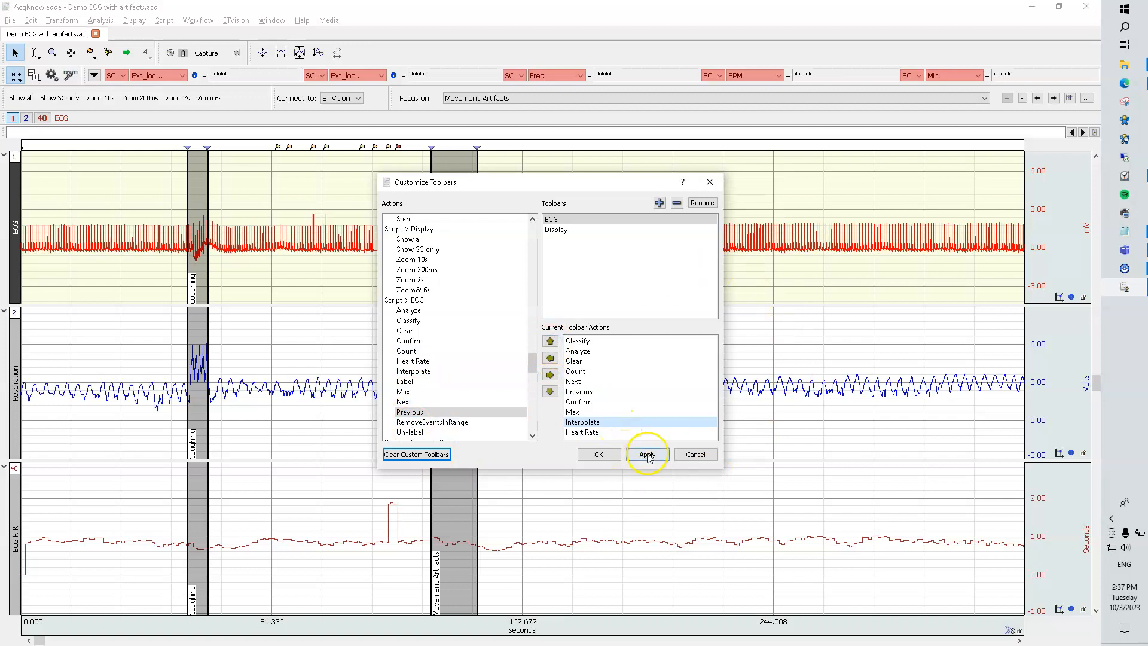
pyautogui.click(648, 455)
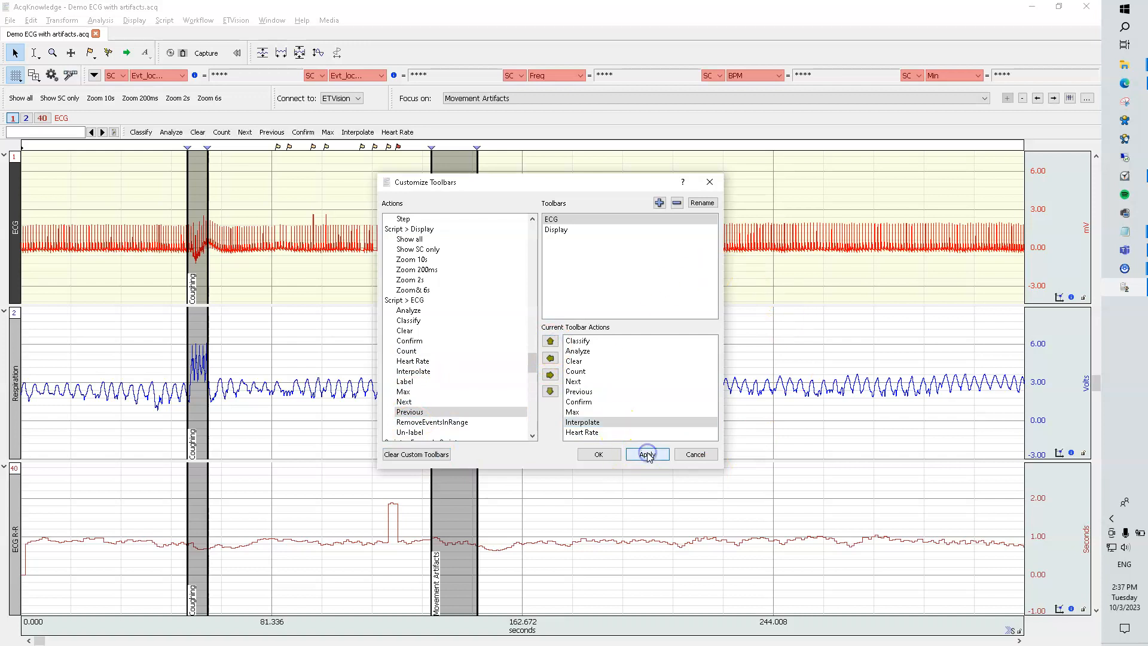
pyautogui.click(599, 456)
# Dock the new ECG toolbar in the same row as the channel number buttons, directly after the channel label
pyautogui.moveTo(113, 132); pyautogui.dragTo(180, 116)
pyautogui.moveTo(74, 118); pyautogui.dragTo(558, 190)
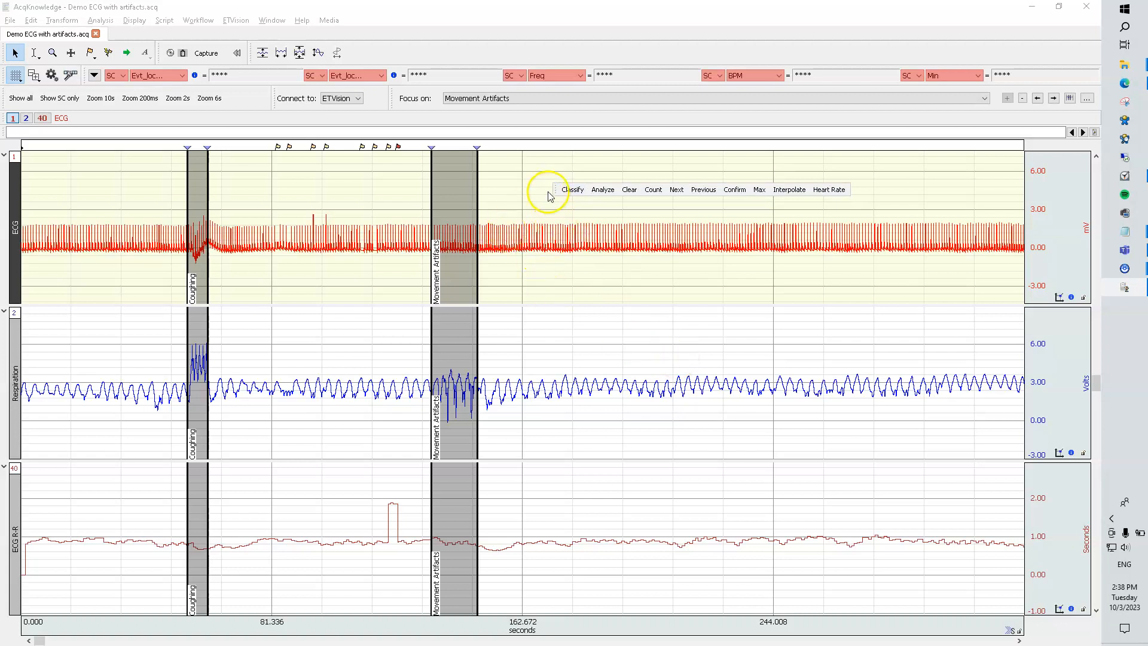
pyautogui.moveTo(555, 189); pyautogui.dragTo(537, 124)
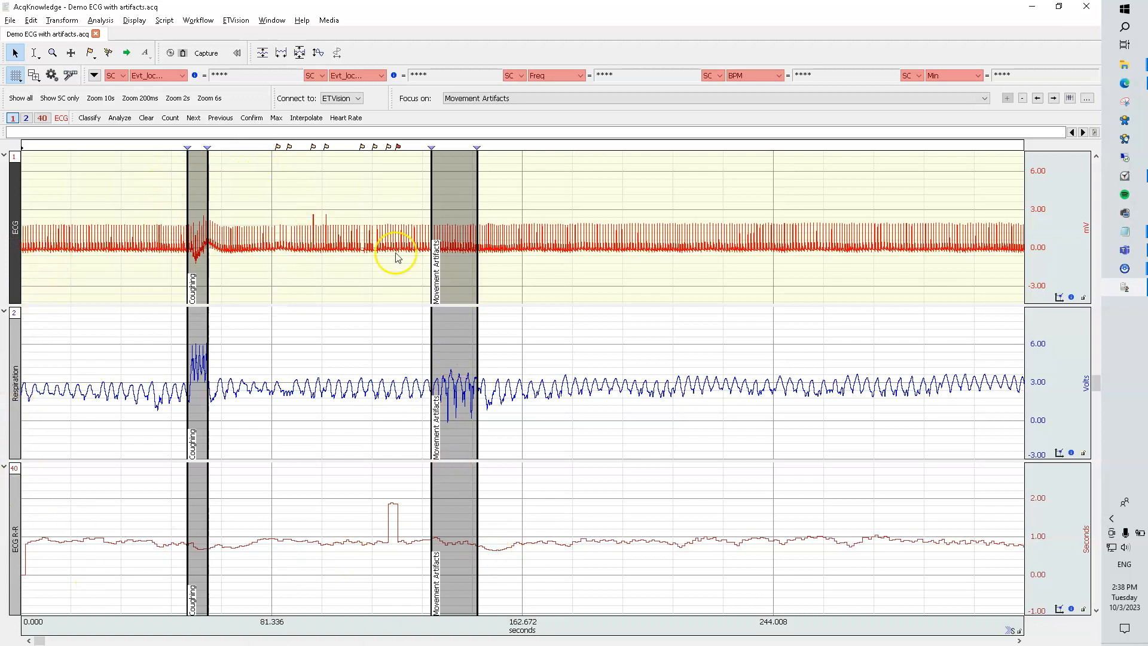
# Hide the ECG R-R and Respiration channels, leaving only the ECG channel displayed
pyautogui.click(200, 282)
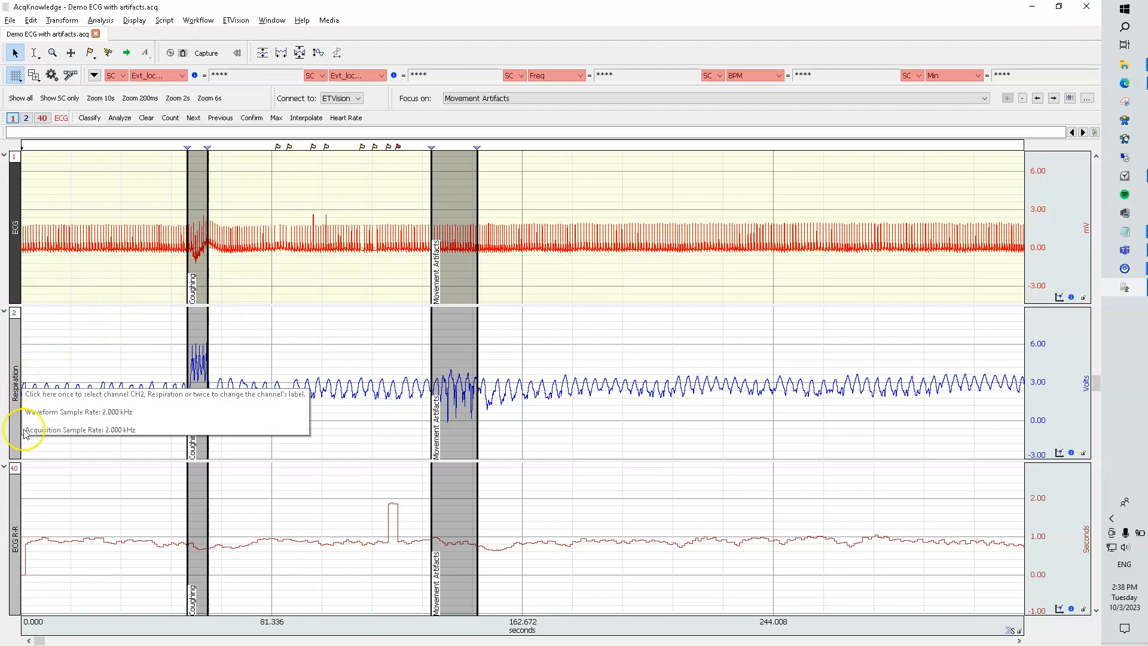
pyautogui.keyDown('alt'); pyautogui.click(17, 468); pyautogui.keyUp('alt')
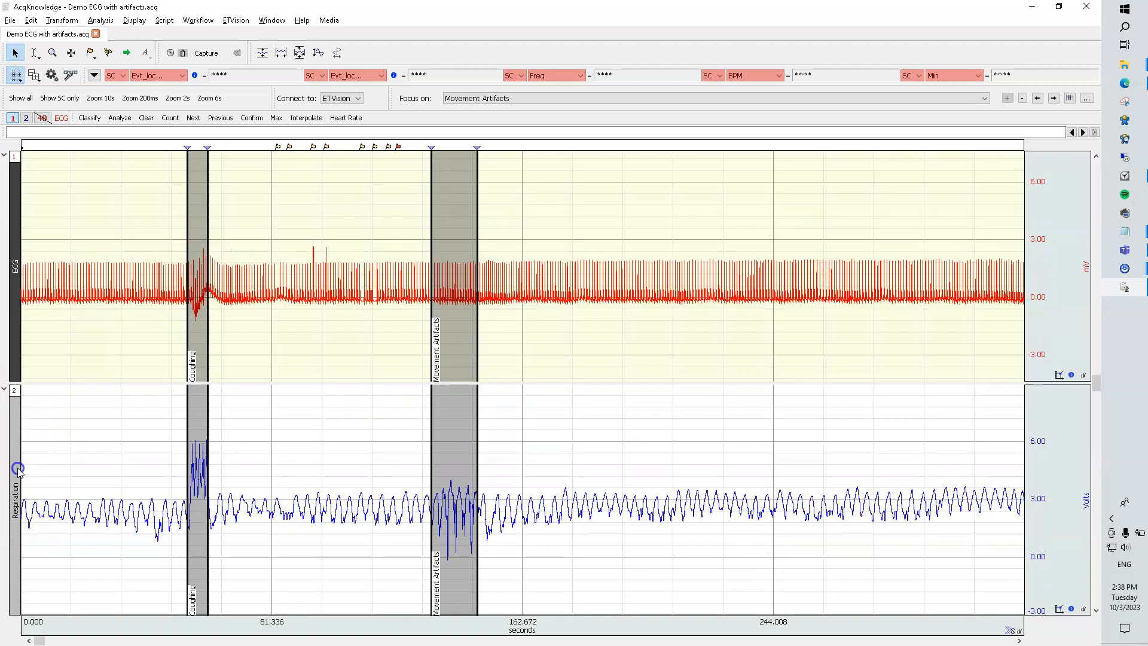
pyautogui.keyDown('alt'); pyautogui.click(16, 397); pyautogui.keyUp('alt')
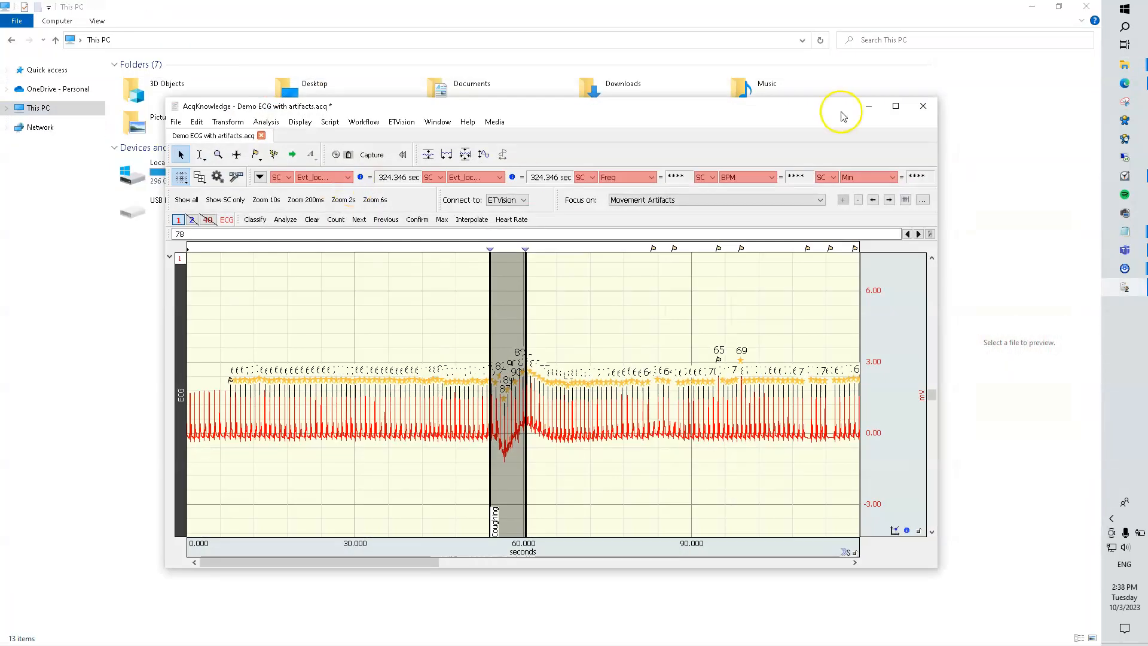
# Maximize the graph window and inspect the first labelled heartbeats of the ECG up close, including the flag event labelled 0
pyautogui.click(896, 105)
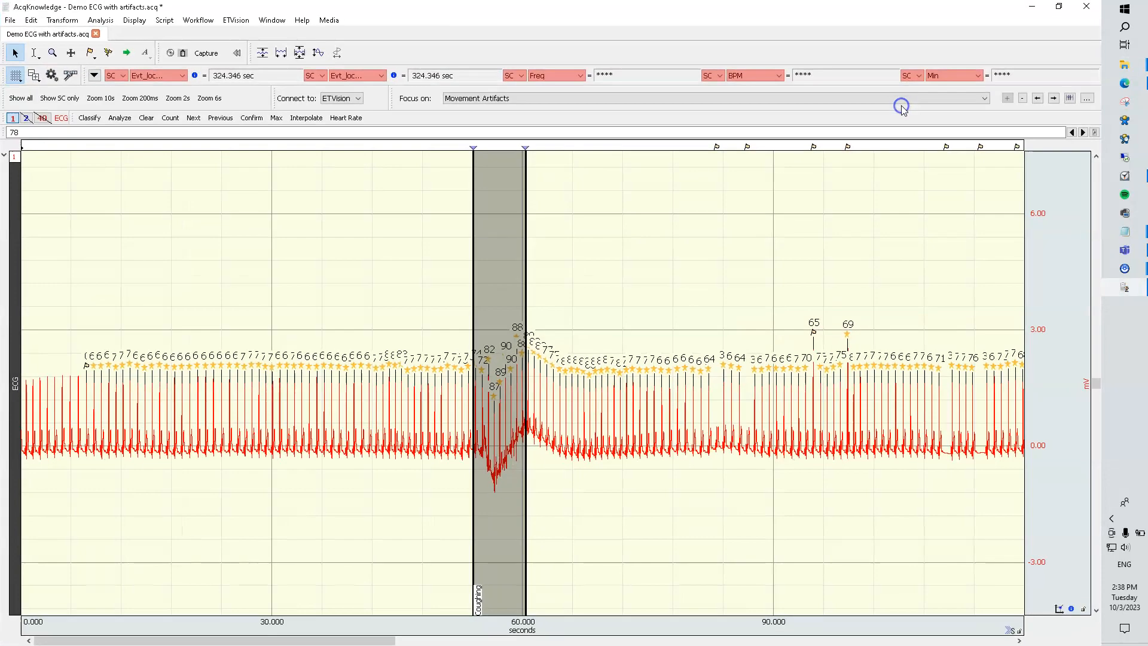
pyautogui.click(53, 52)
pyautogui.moveTo(62, 293); pyautogui.dragTo(232, 500)
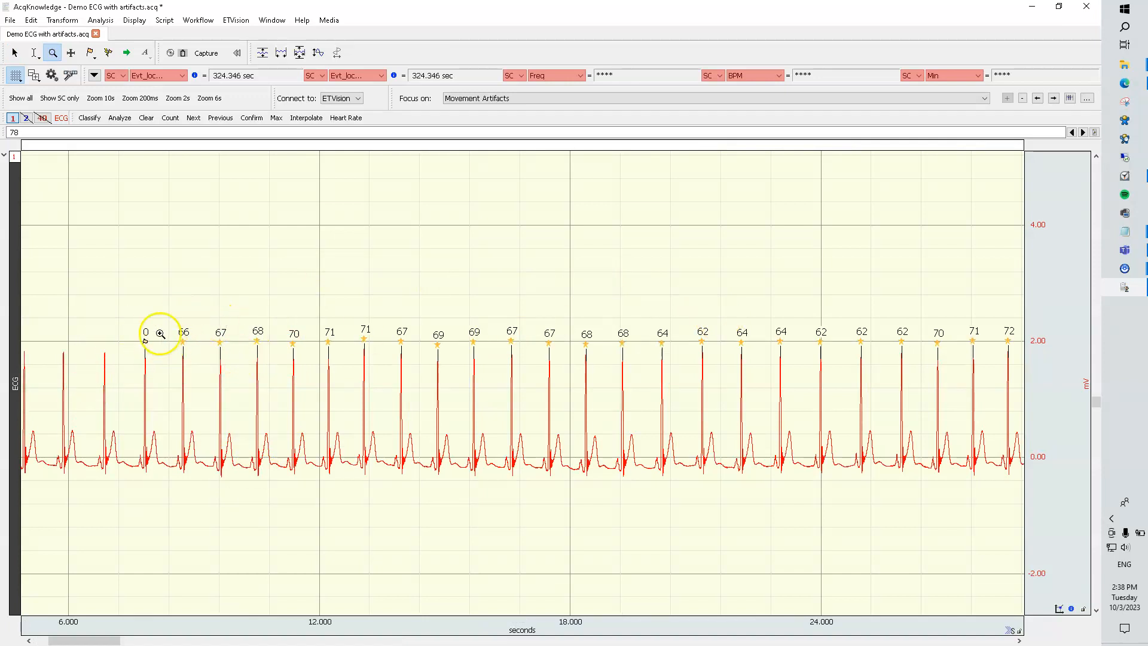
pyautogui.moveTo(144, 354)
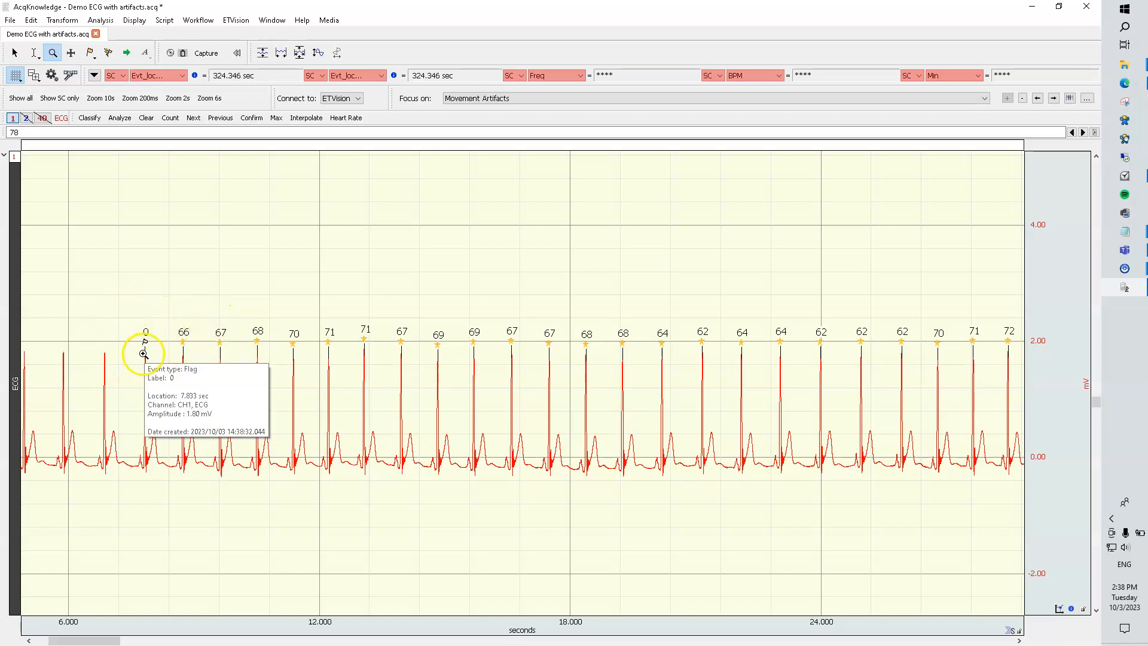
pyautogui.moveTo(142, 640); pyautogui.dragTo(102, 622)
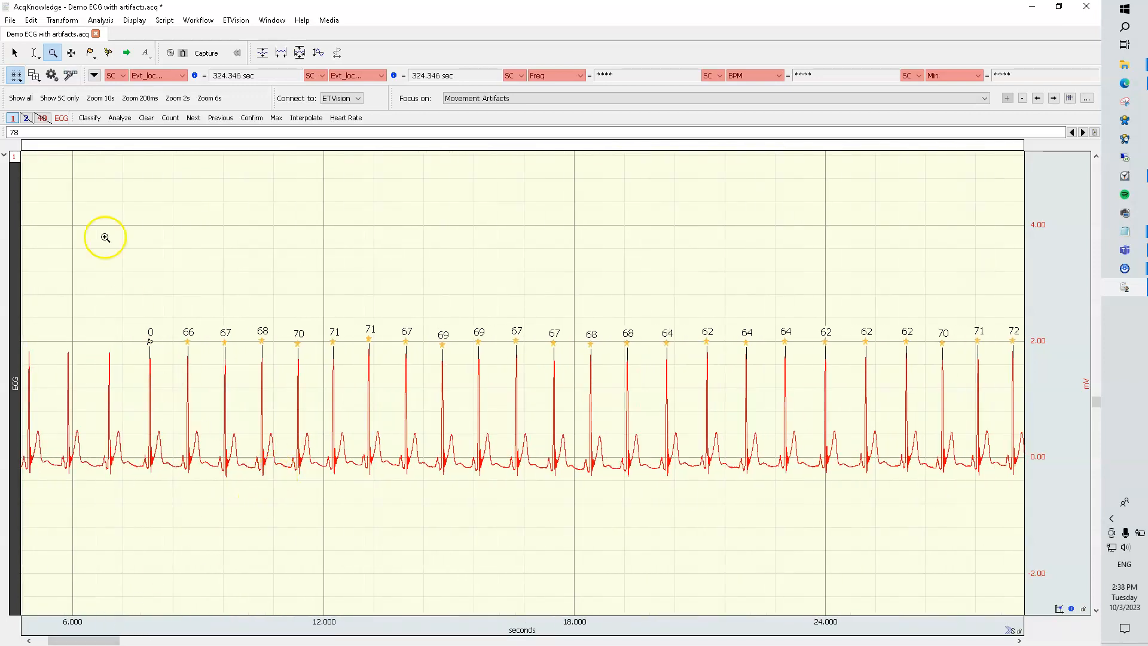
# Analyze the ECG heartbeats with a 15 bpm jump threshold and a 150 bpm upper limit, and count the resulting flags
pyautogui.click(120, 118)
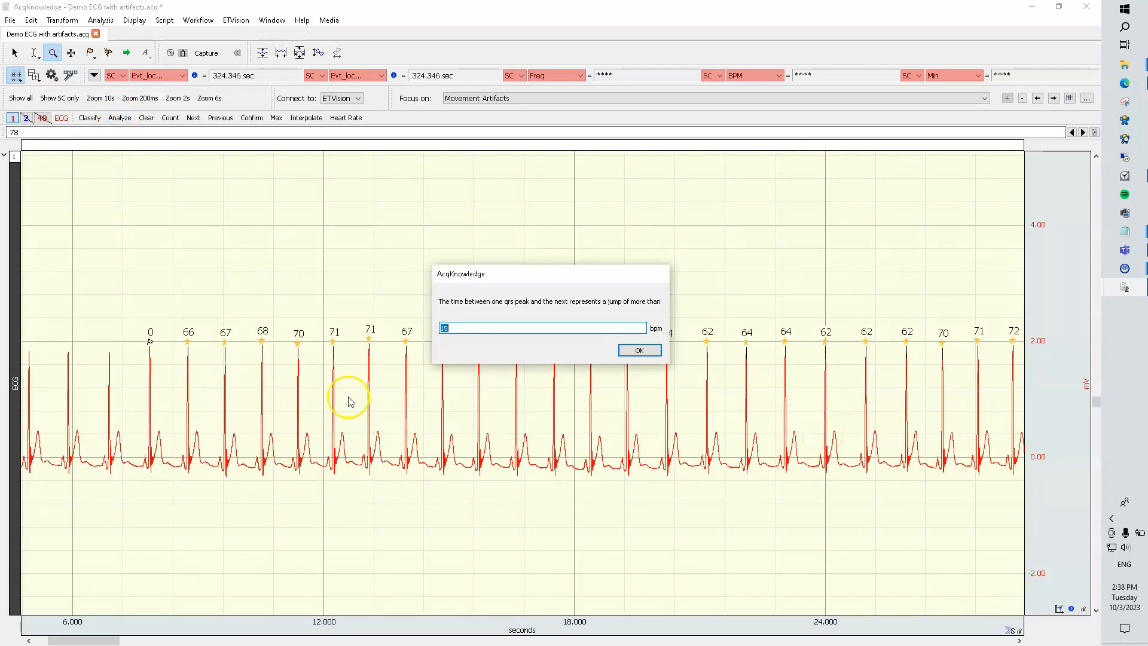
pyautogui.click(659, 349)
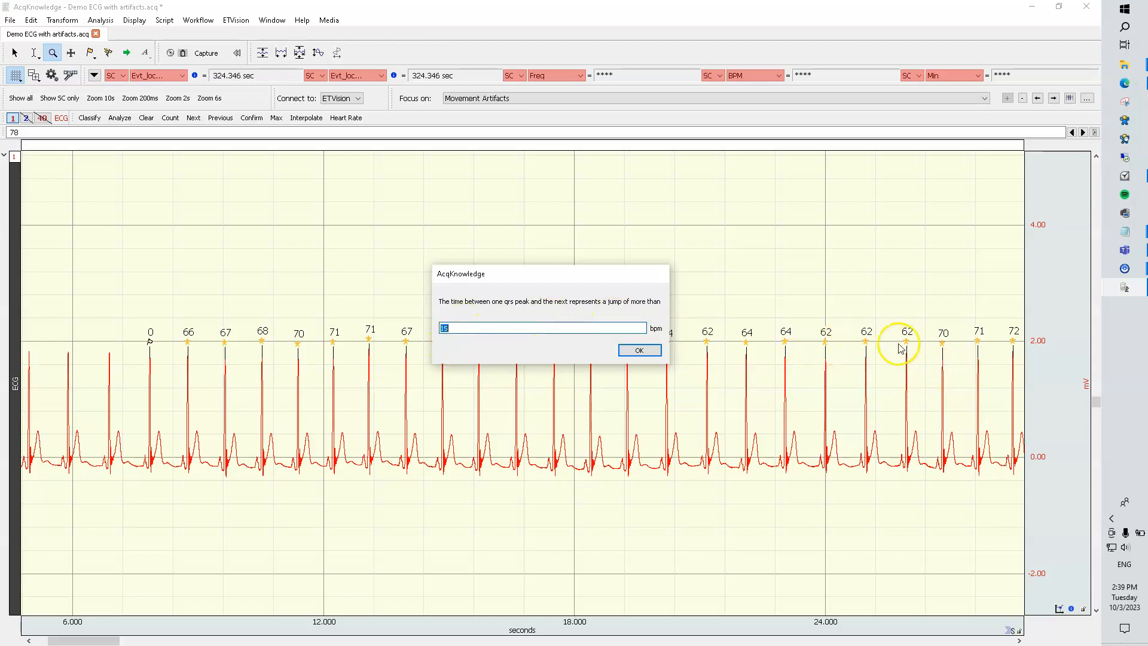
pyautogui.click(639, 355)
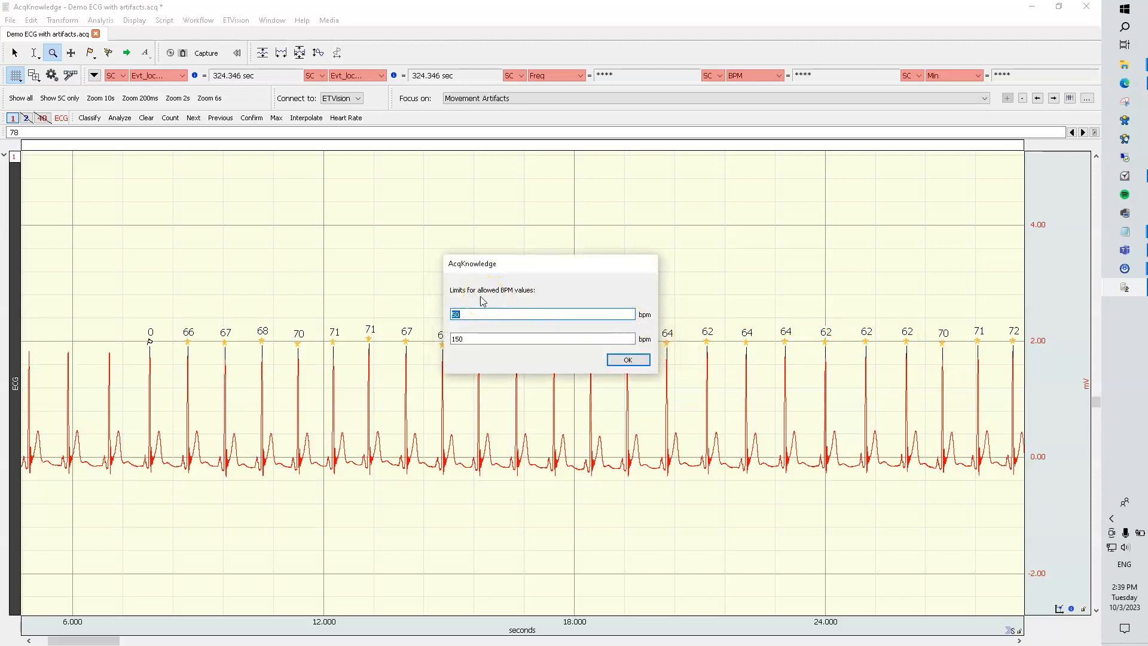
pyautogui.doubleClick(456, 315)
pyautogui.click(627, 358)
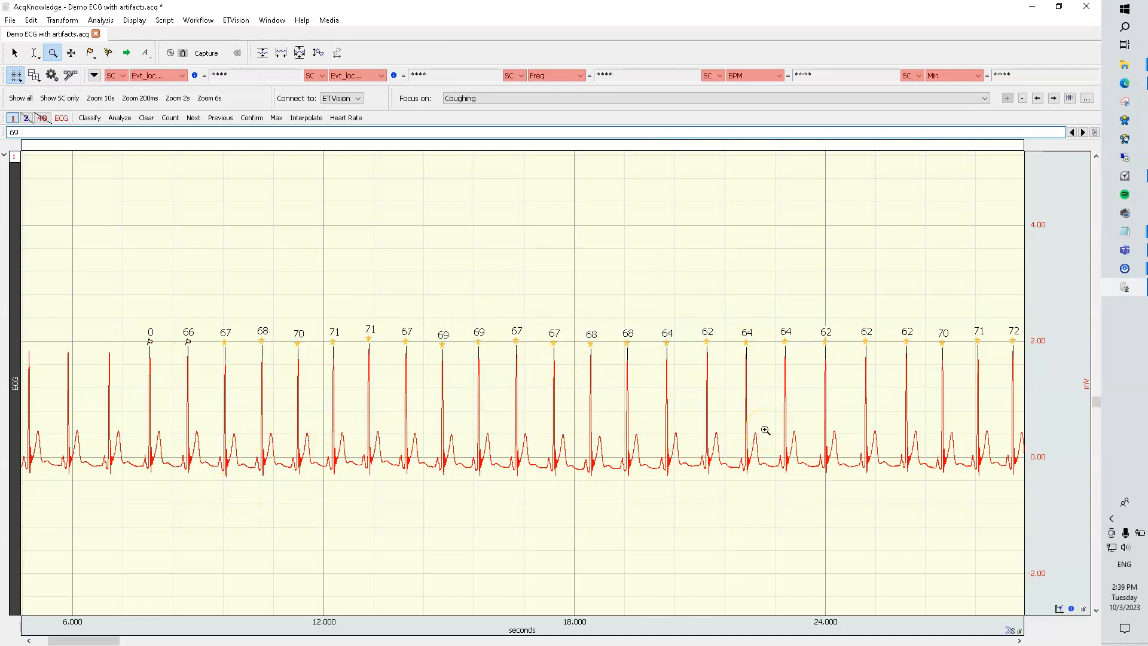
pyautogui.click(173, 119)
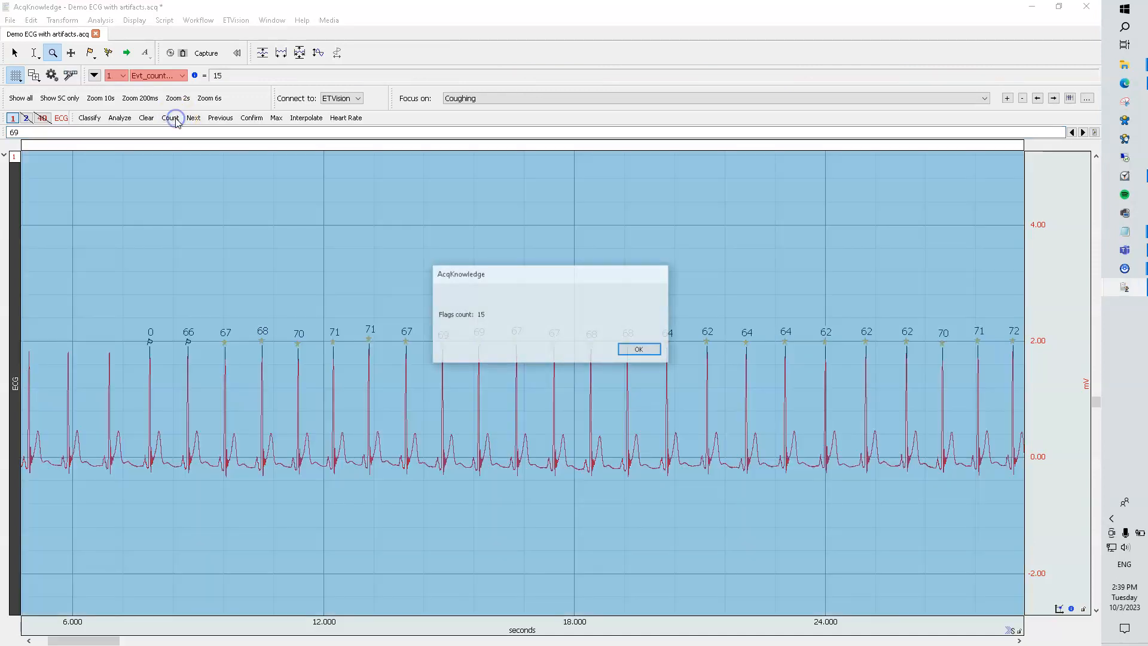
pyautogui.click(639, 350)
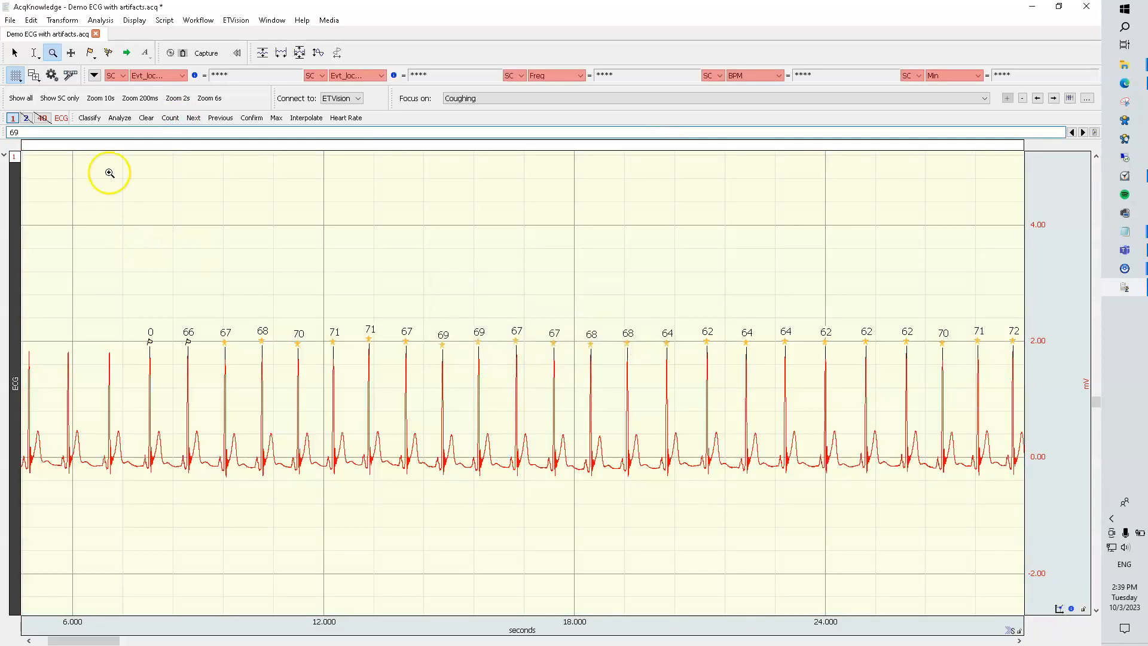
# Confirm the first two flagged heartbeats, labelled 0 and 66, as valid beats
pyautogui.click(31, 53)
pyautogui.click(128, 335)
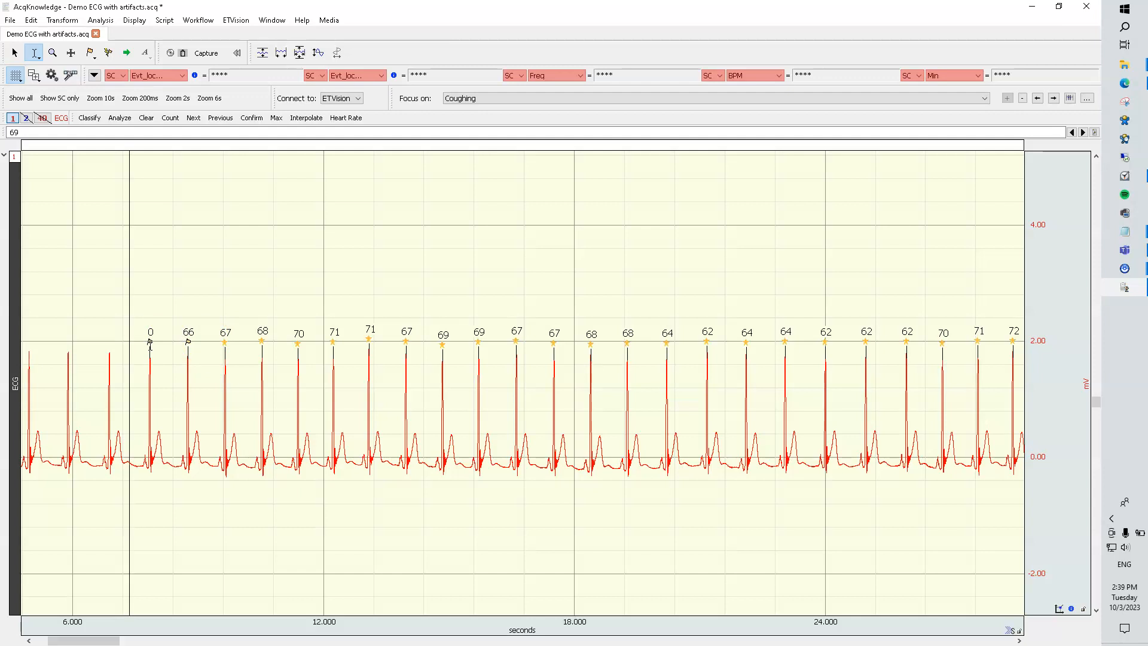
pyautogui.click(150, 345)
pyautogui.moveTo(142, 343); pyautogui.dragTo(203, 345)
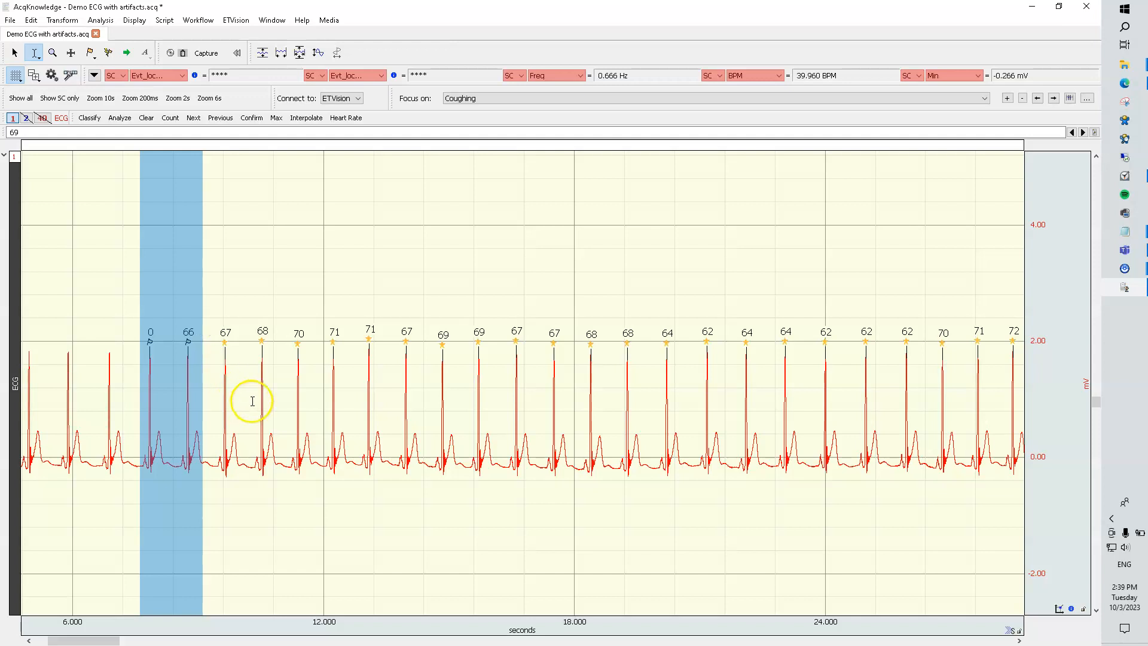
pyautogui.click(254, 118)
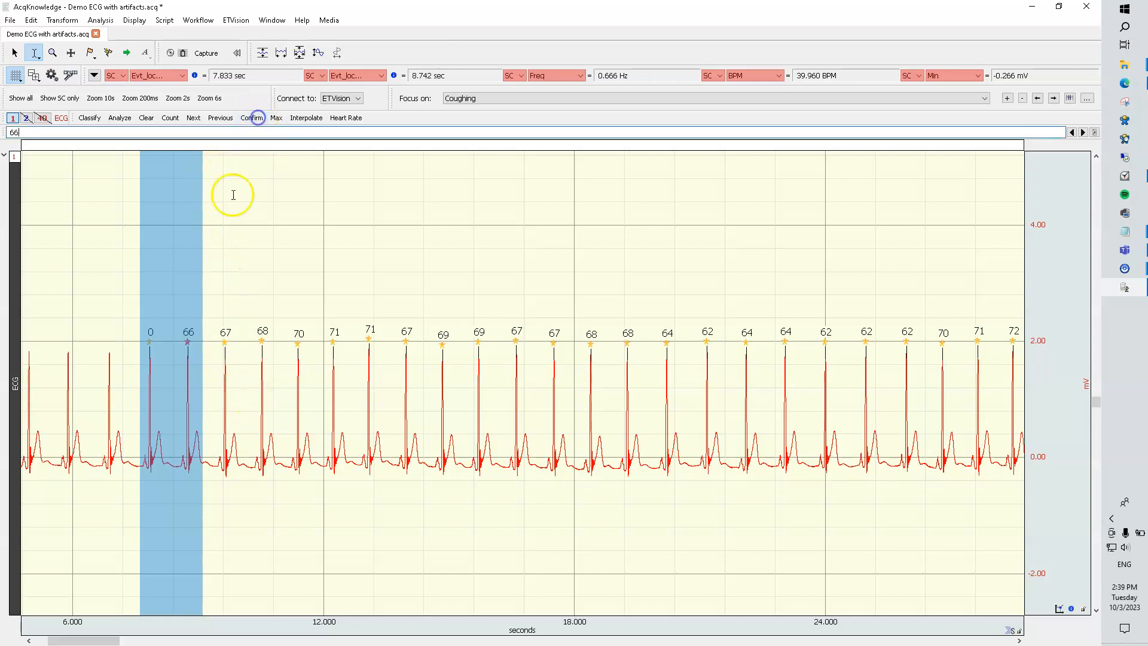
pyautogui.click(216, 362)
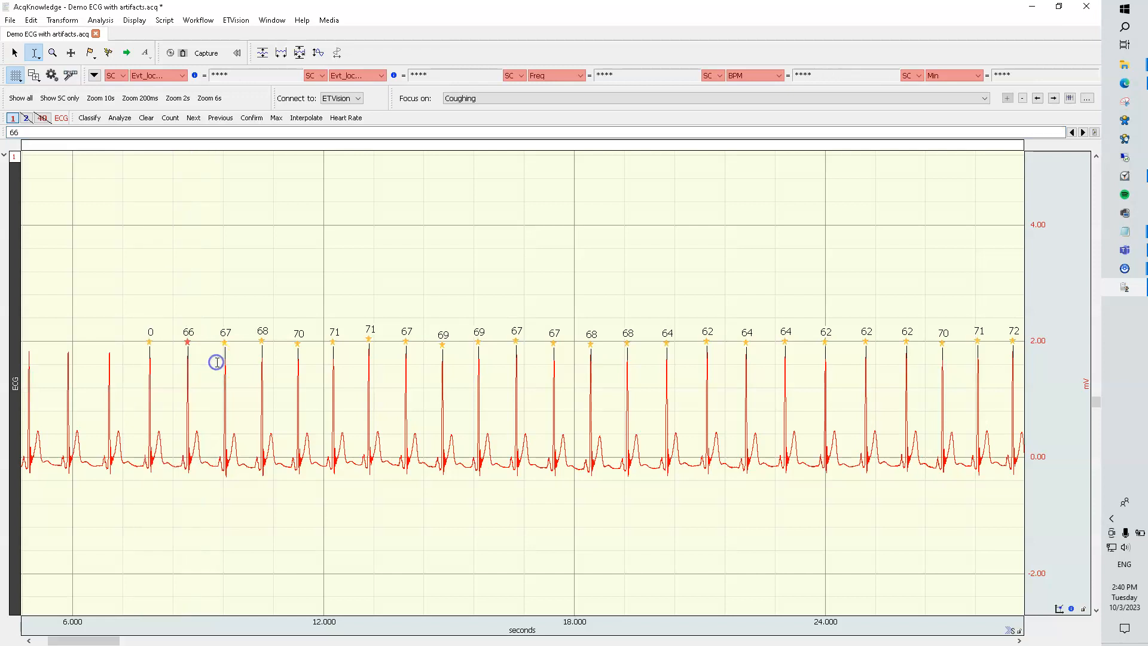
pyautogui.click(239, 346)
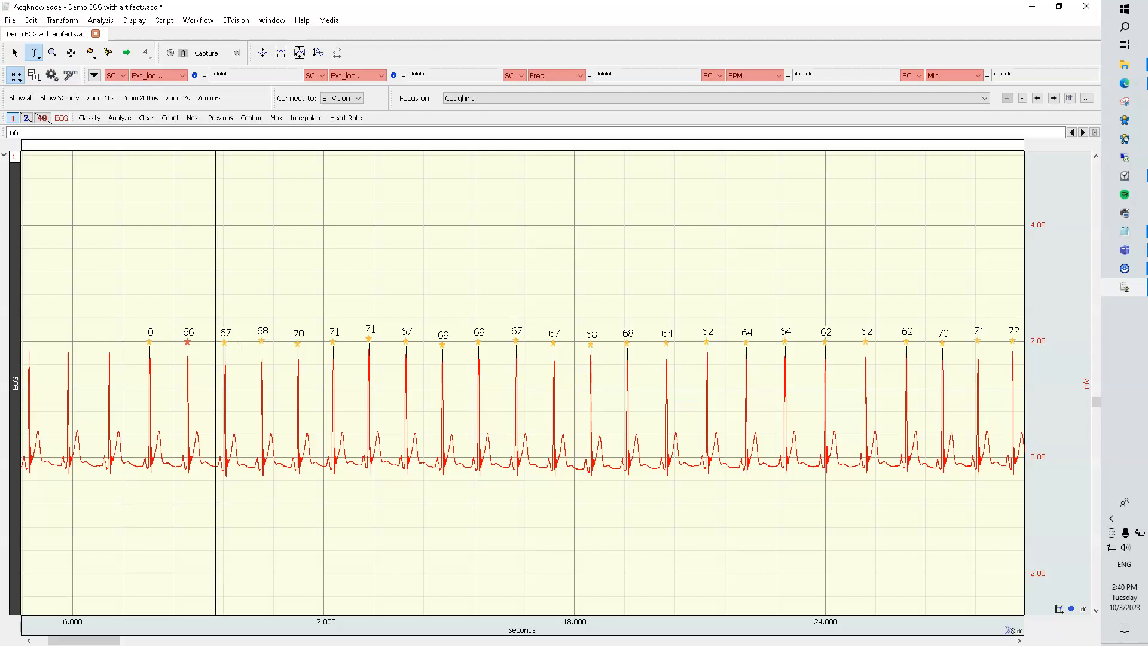
# Go to the next flag and confirm the two flagged beats on either side of the undetected low peak near 83 s
pyautogui.moveTo(103, 641)
pyautogui.mouseDown()
pyautogui.moveTo(124, 641)
pyautogui.moveTo(104, 639)
pyautogui.mouseUp()
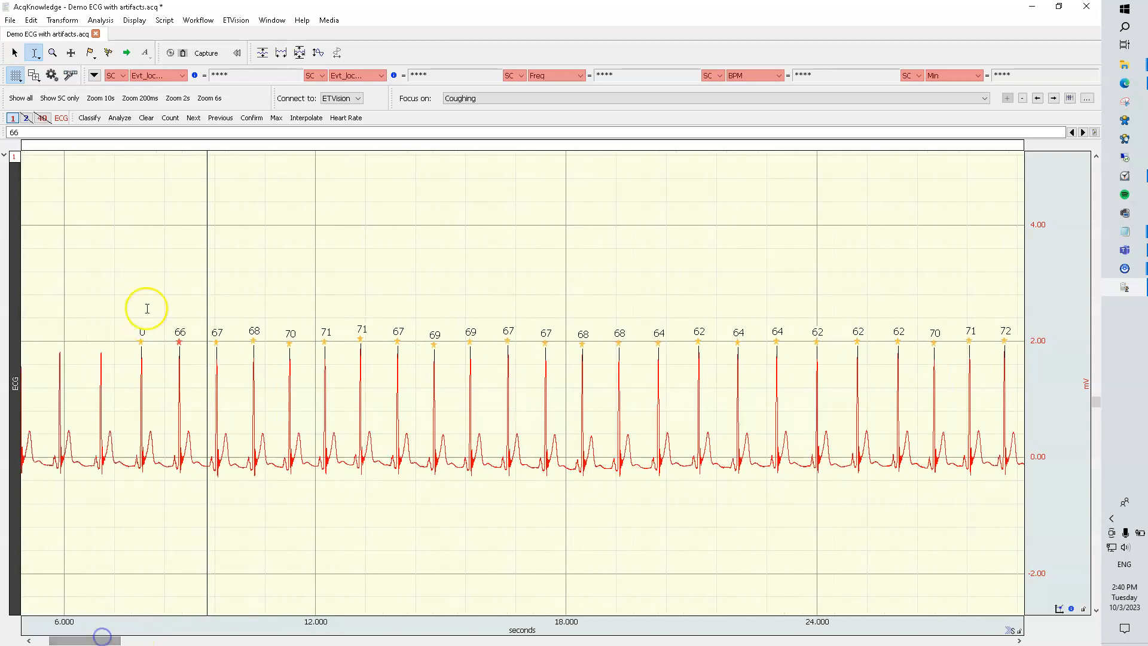
pyautogui.click(193, 118)
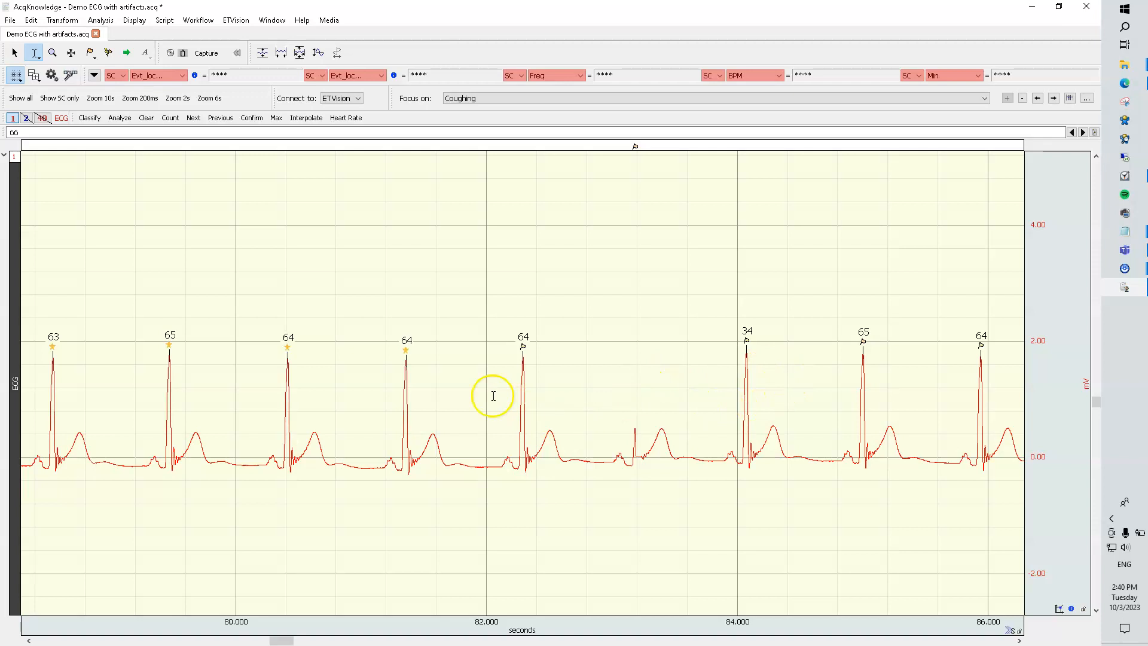
pyautogui.moveTo(748, 342)
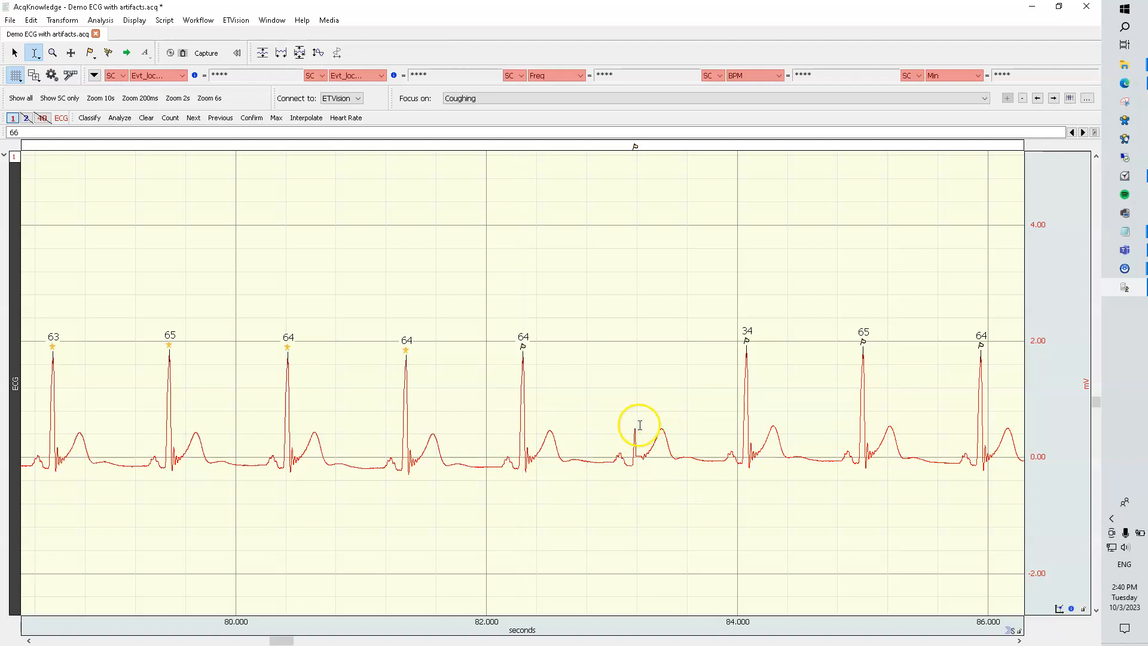
pyautogui.moveTo(488, 354); pyautogui.dragTo(791, 358)
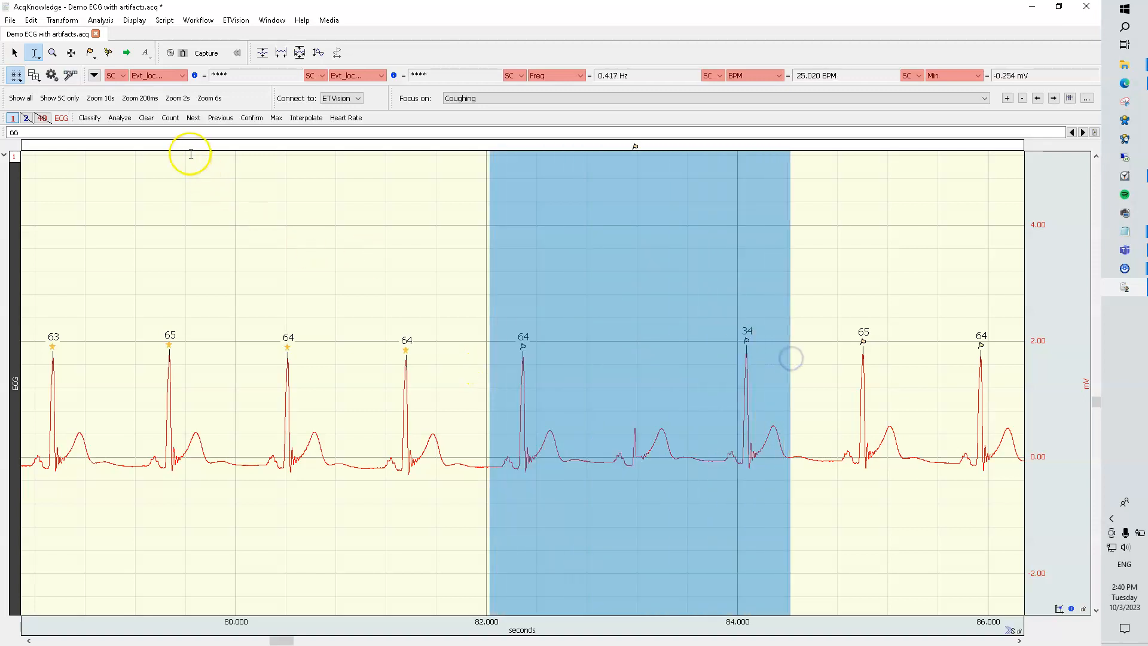
pyautogui.click(252, 119)
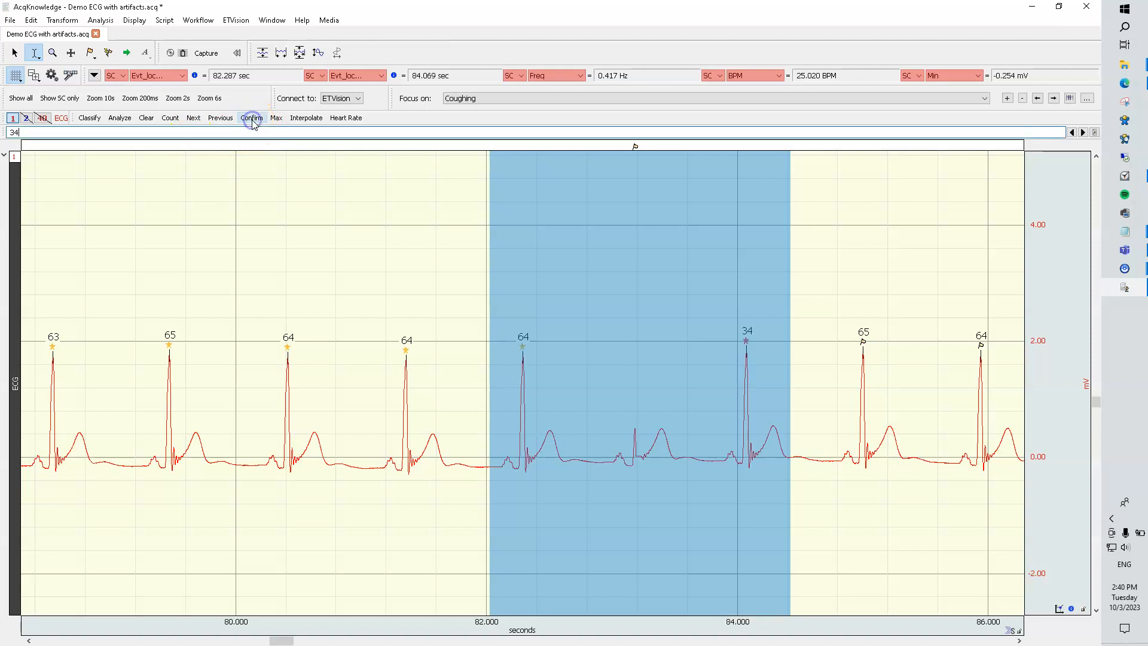
# Add a heartbeat event at the maximum of the undetected low peak between the beats labelled 64 and 34
pyautogui.click(651, 390)
pyautogui.moveTo(630, 433); pyautogui.dragTo(640, 431)
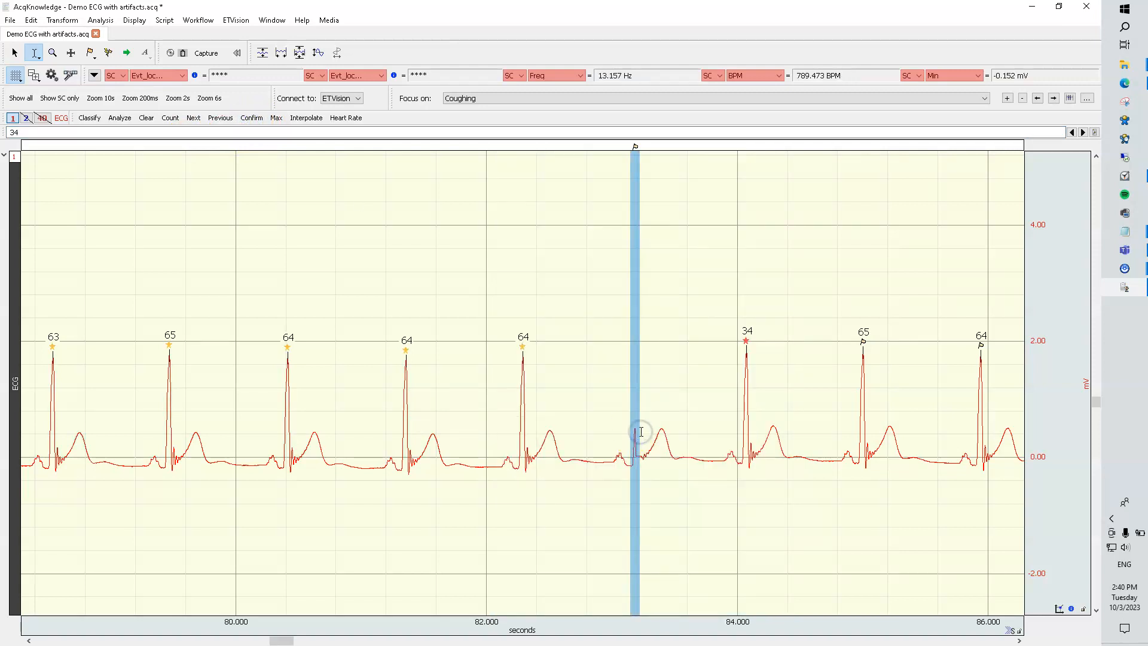
pyautogui.click(276, 119)
pyautogui.click(644, 432)
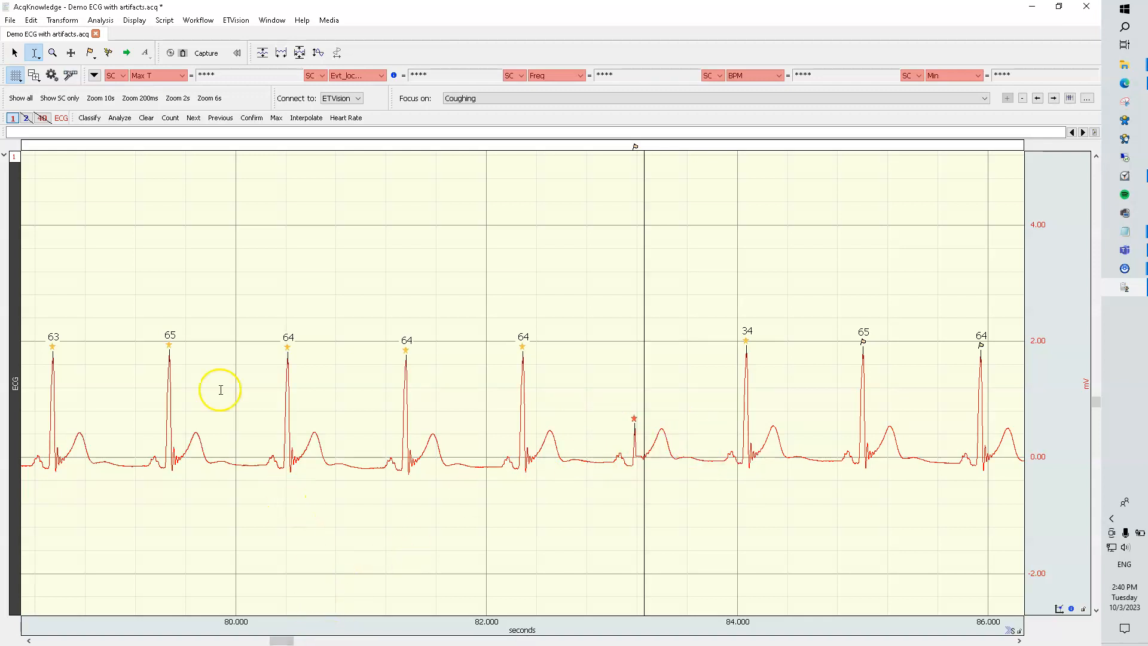
# Go to the next flag and confirm the three flagged beats labelled 65, 64 and 33
pyautogui.click(193, 118)
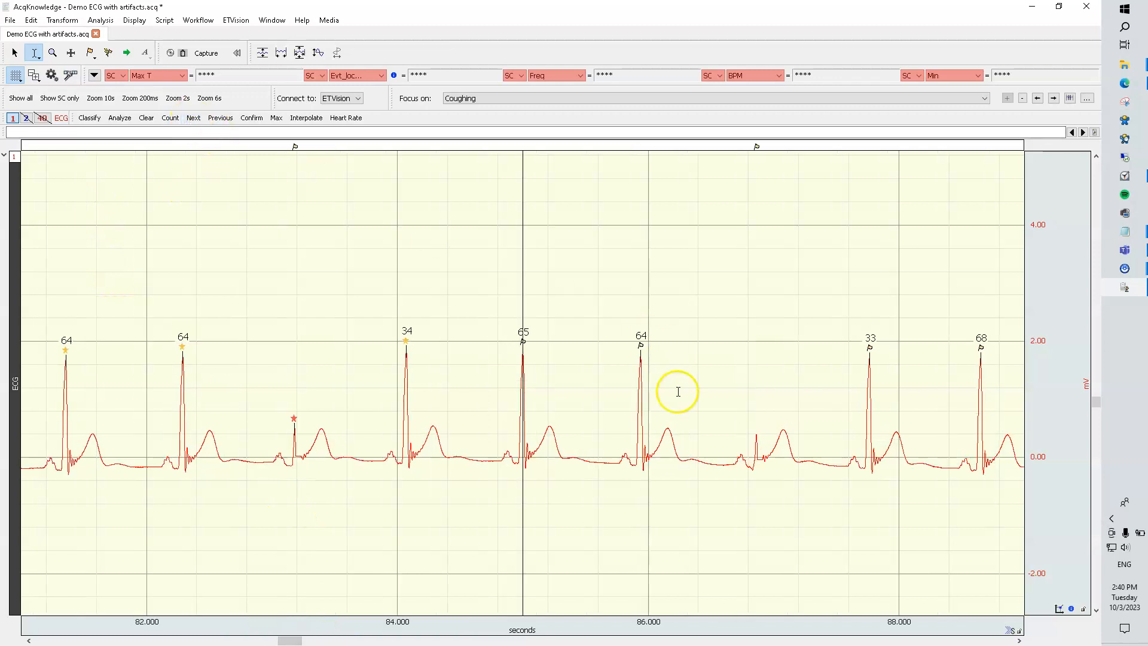
pyautogui.moveTo(494, 342); pyautogui.dragTo(946, 346)
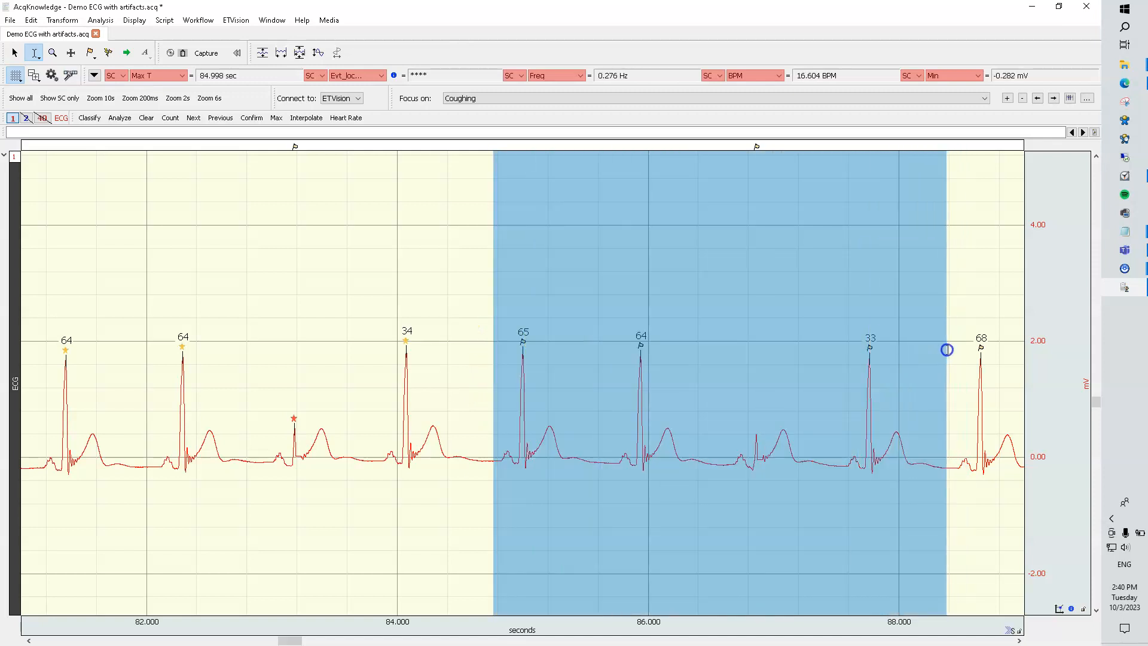
pyautogui.click(252, 117)
# Add a heartbeat event at the maximum of the undetected low peak near 87 s, before the beat labelled 33
pyautogui.click(761, 432)
pyautogui.moveTo(753, 436); pyautogui.dragTo(763, 436)
pyautogui.click(276, 118)
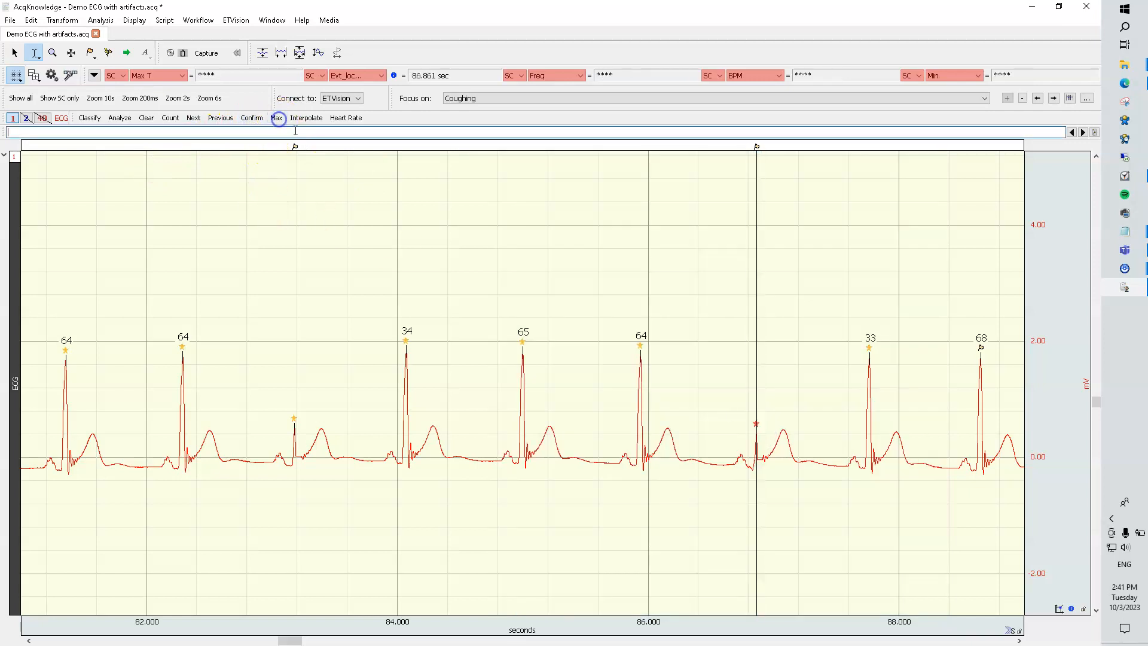
pyautogui.click(826, 354)
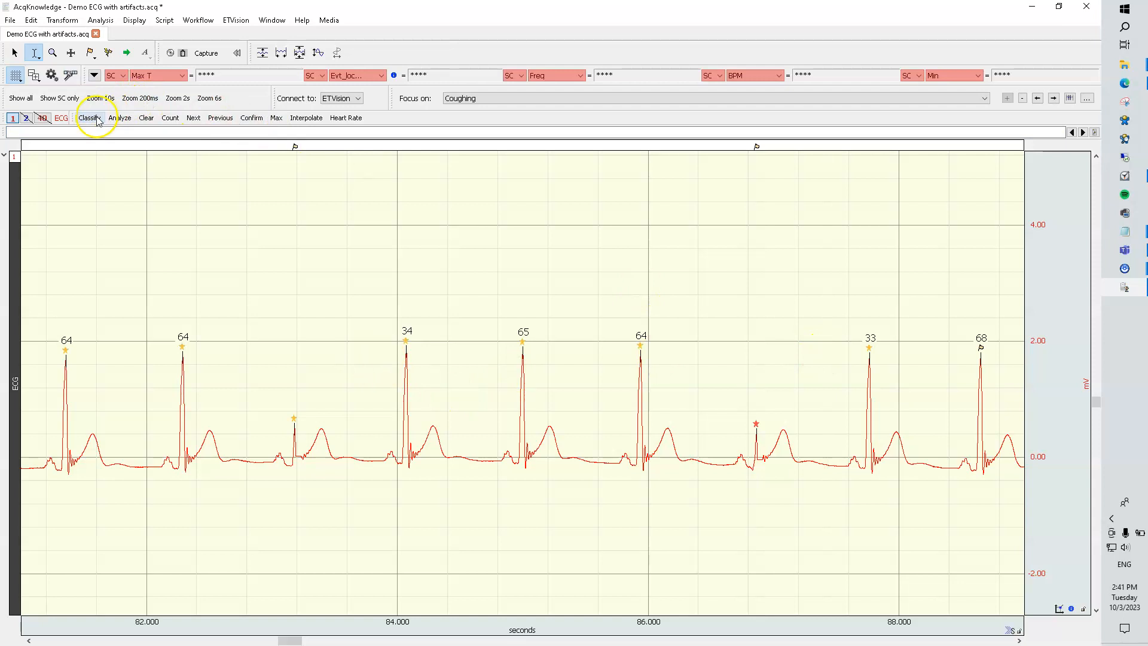
# Go to the next flag, confirm the beat labelled 68, and count the flags that remain
pyautogui.click(193, 118)
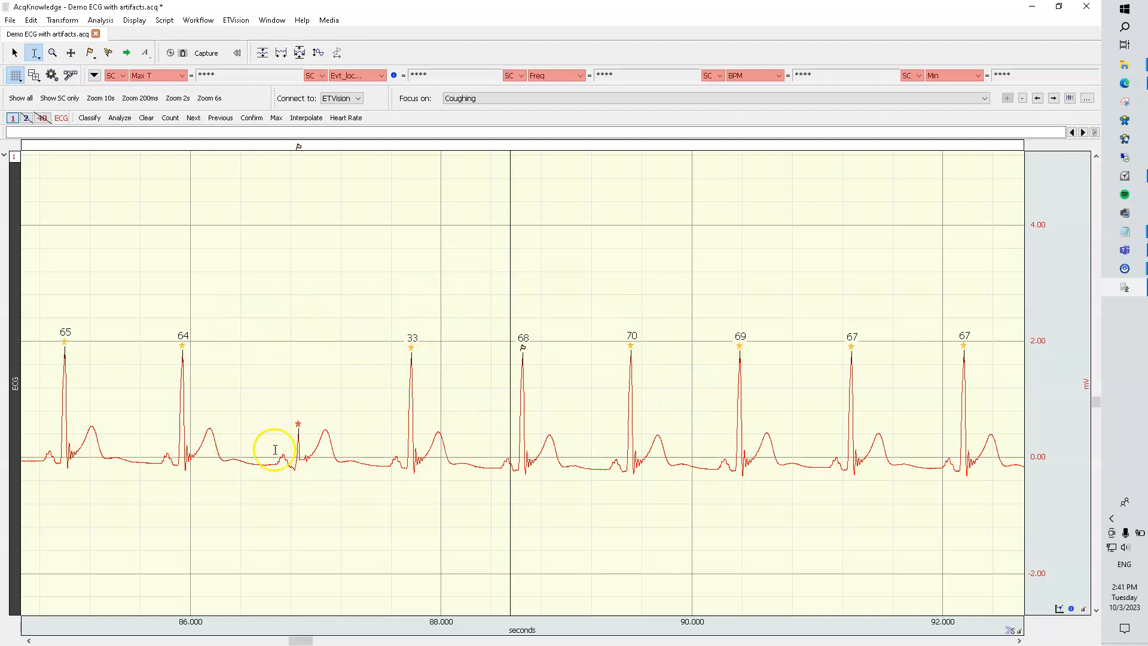
pyautogui.moveTo(299, 432)
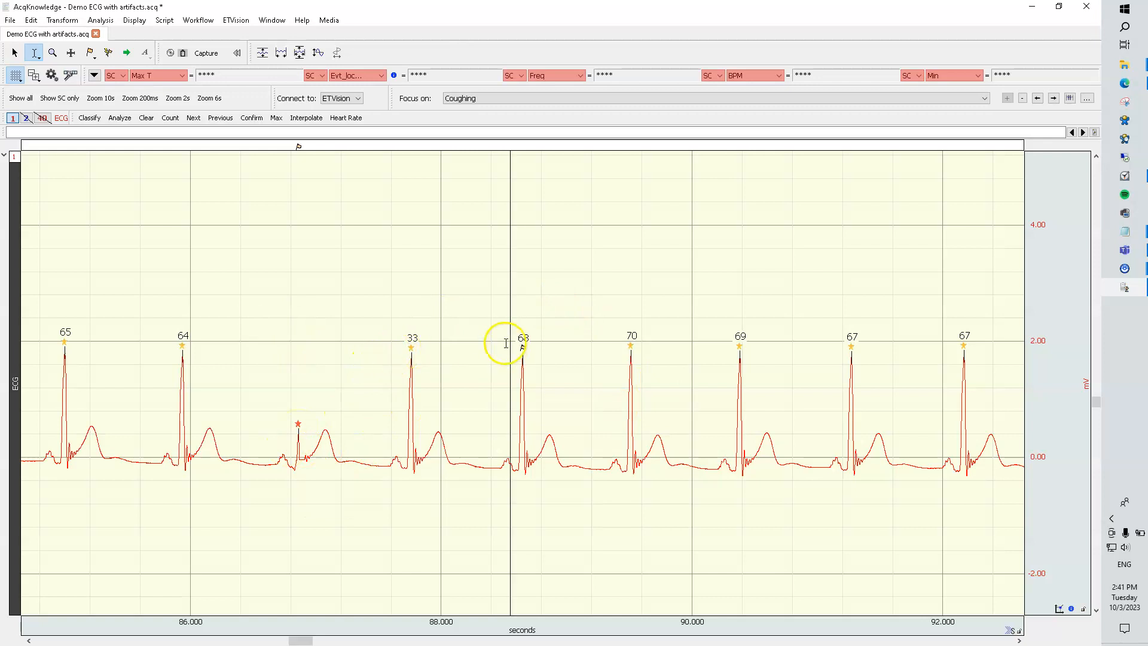
pyautogui.moveTo(505, 342); pyautogui.dragTo(567, 344)
pyautogui.click(251, 118)
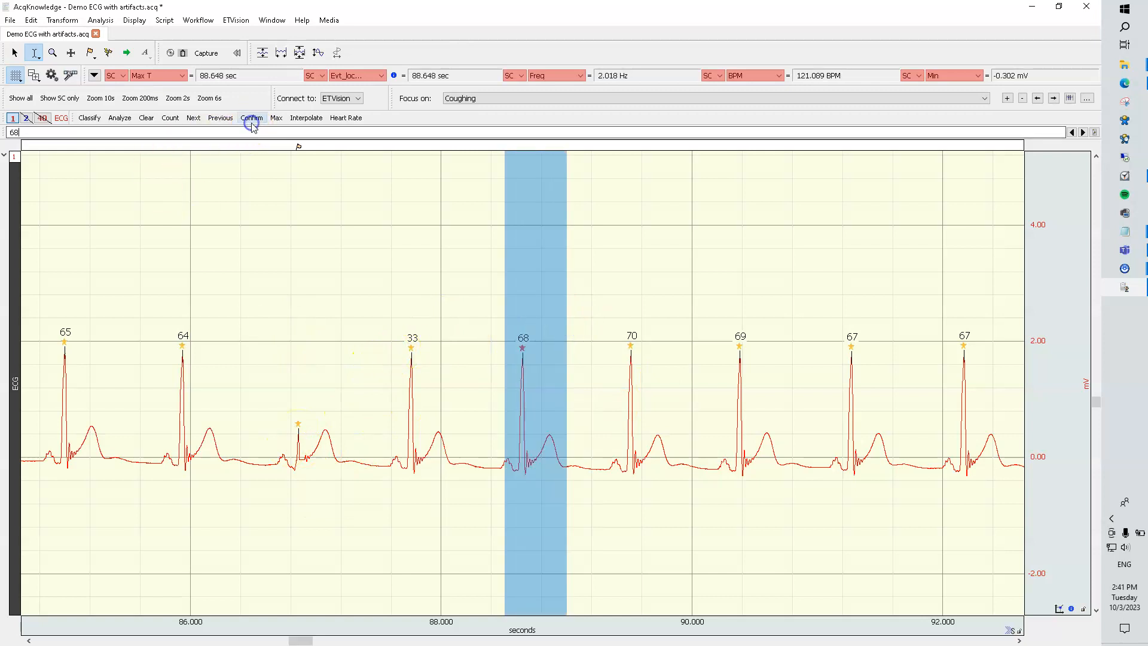
pyautogui.click(170, 118)
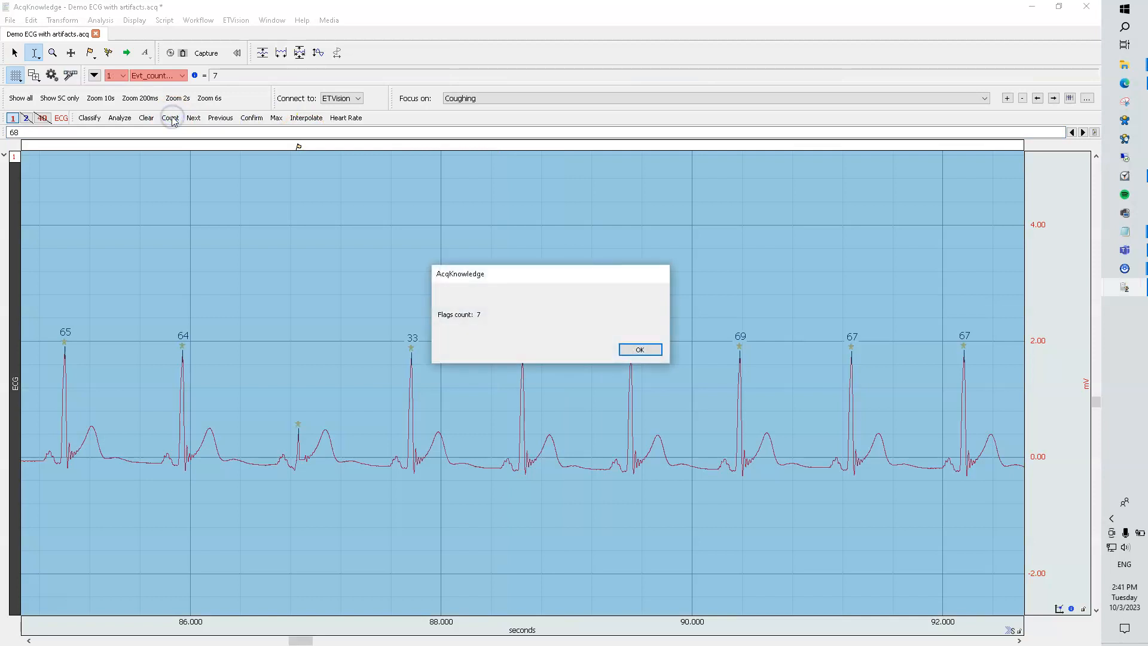
pyautogui.click(658, 352)
# Go to the next flag, near 94.8 s, and clear the wrongly placed event labelled 65 from the artifact spike
pyautogui.click(194, 118)
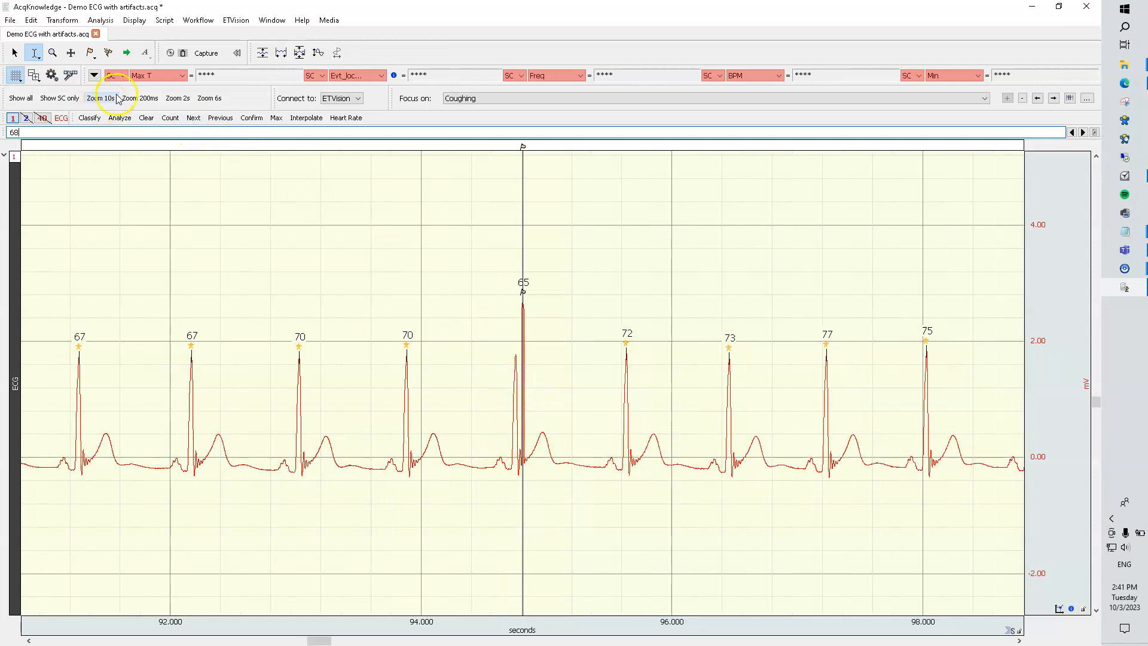
pyautogui.click(59, 53)
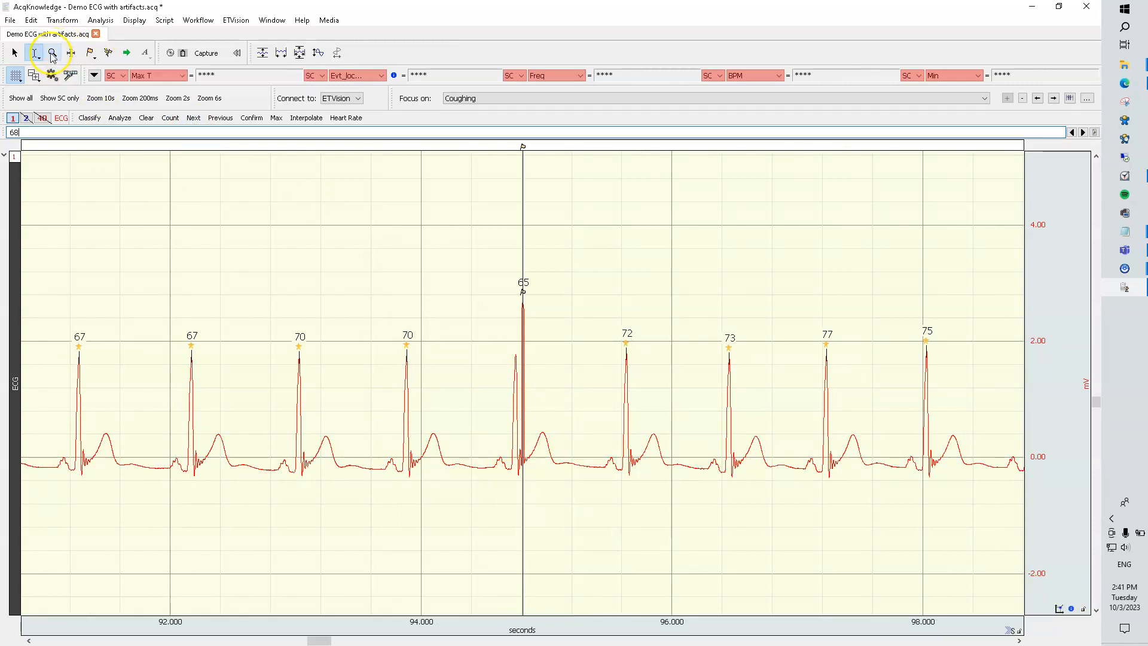
pyautogui.moveTo(371, 230); pyautogui.dragTo(700, 515)
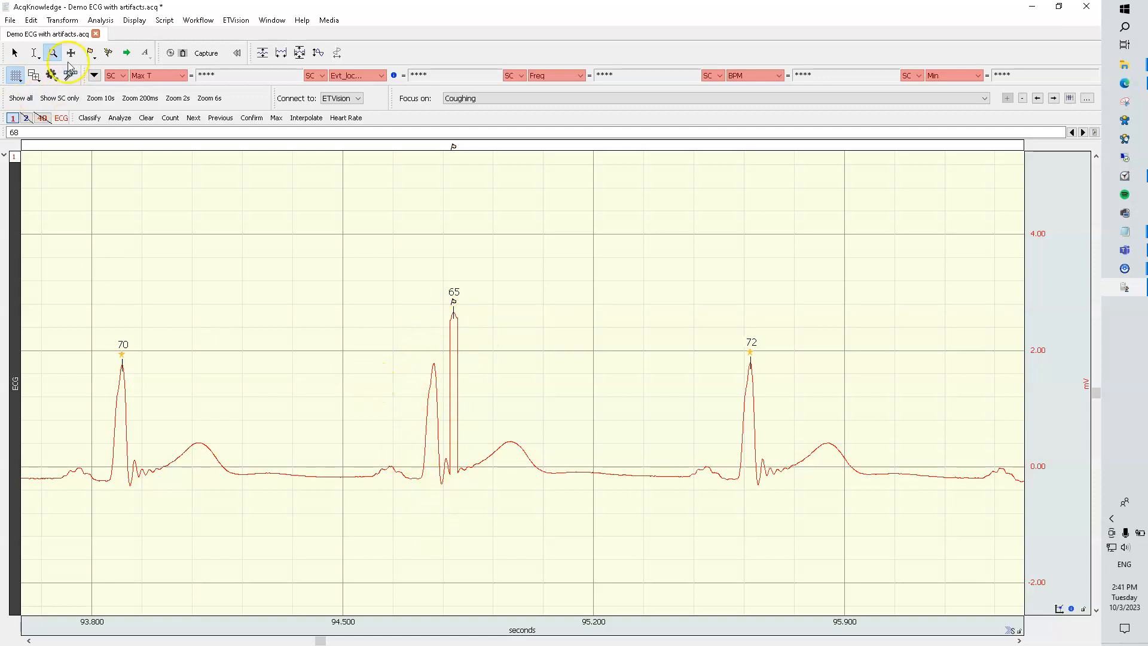
pyautogui.click(34, 52)
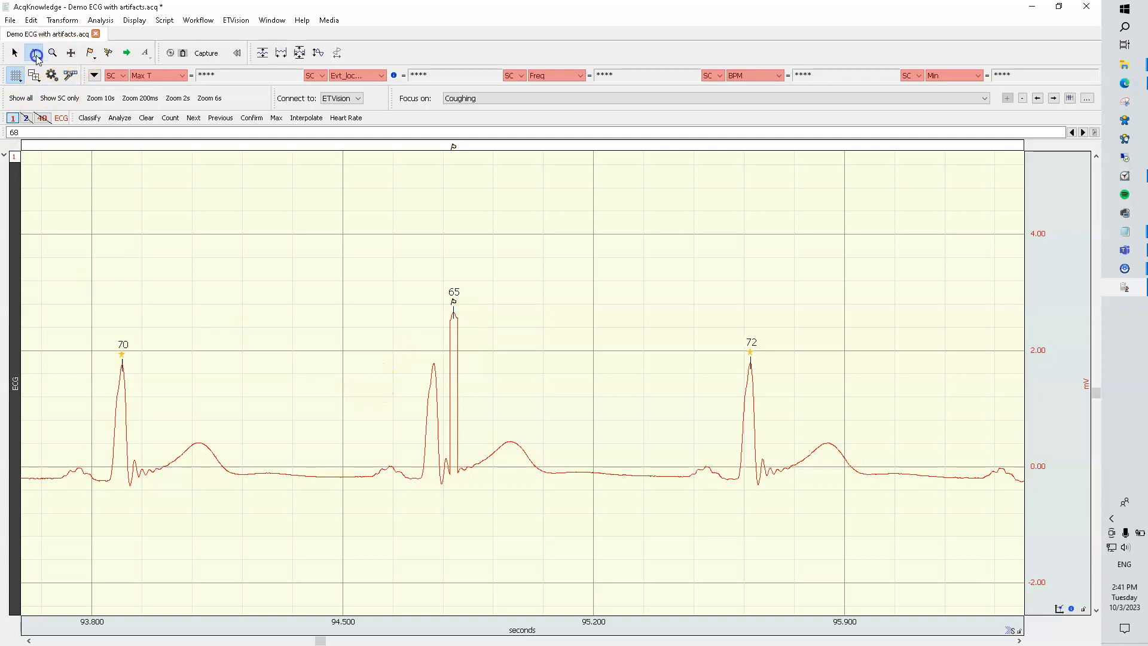
pyautogui.moveTo(393, 302); pyautogui.dragTo(573, 306)
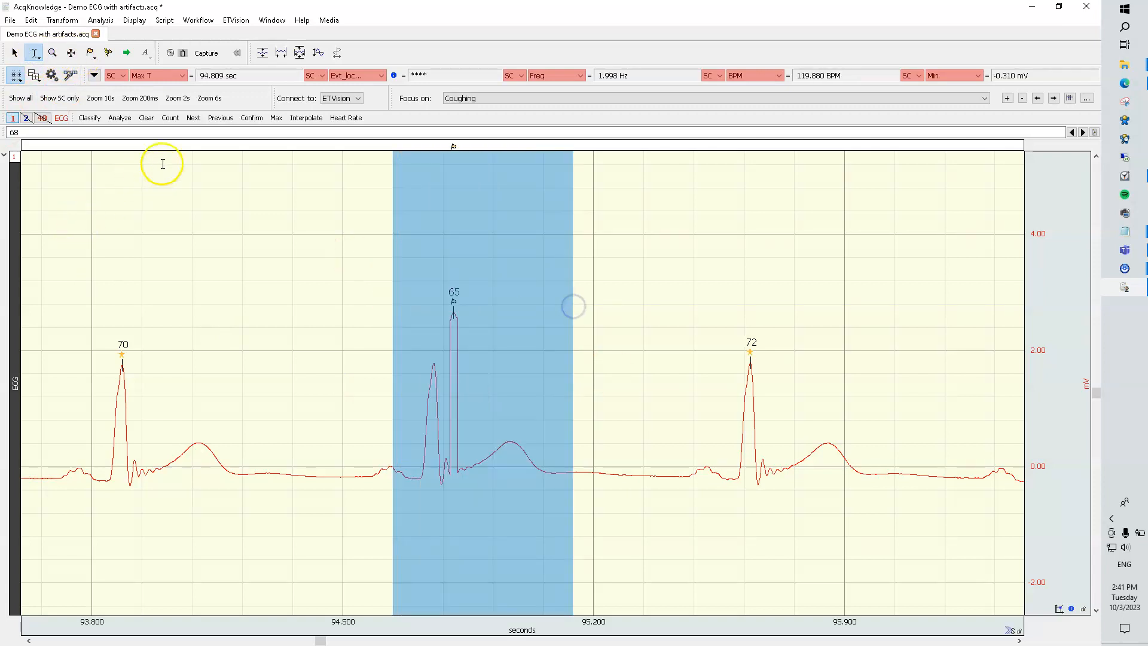
pyautogui.click(353, 367)
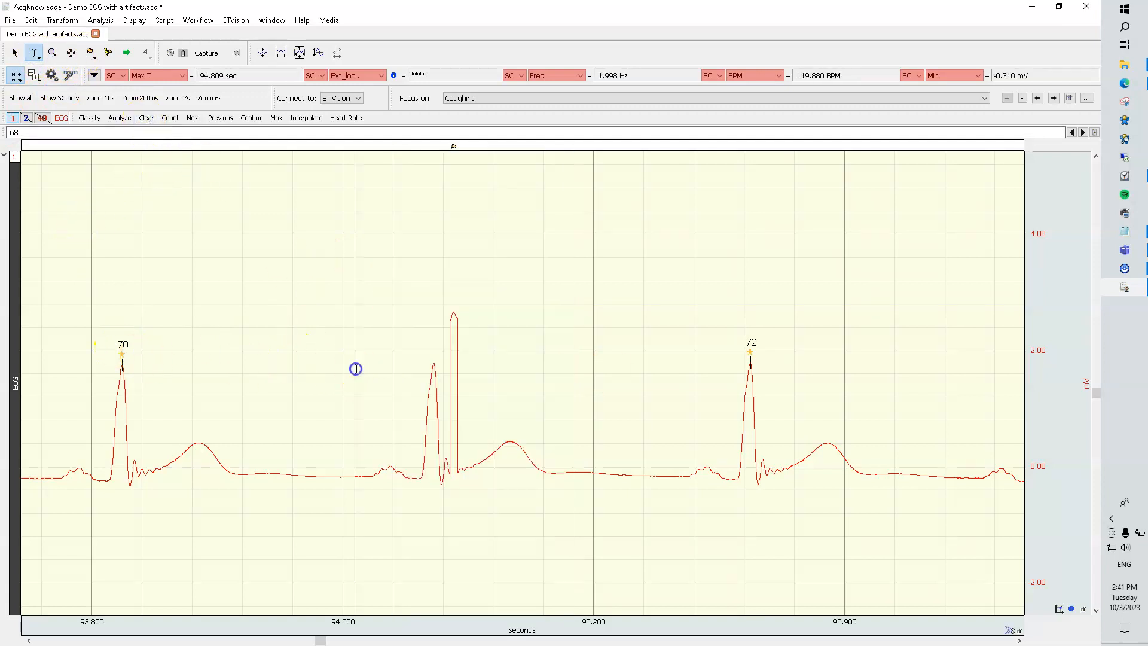
# Add a heartbeat event at the maximum of the true R peak just before the artifact spike
pyautogui.moveTo(424, 364)
pyautogui.mouseDown()
pyautogui.moveTo(464, 369)
pyautogui.moveTo(445, 369)
pyautogui.mouseUp()
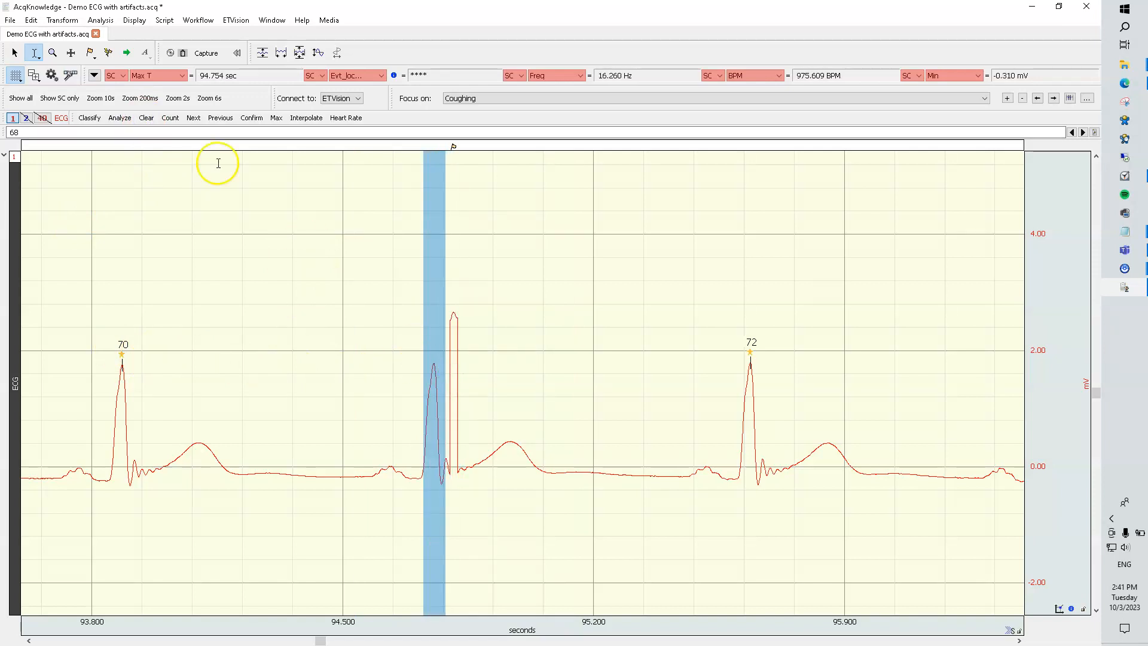
pyautogui.click(274, 119)
pyautogui.click(425, 339)
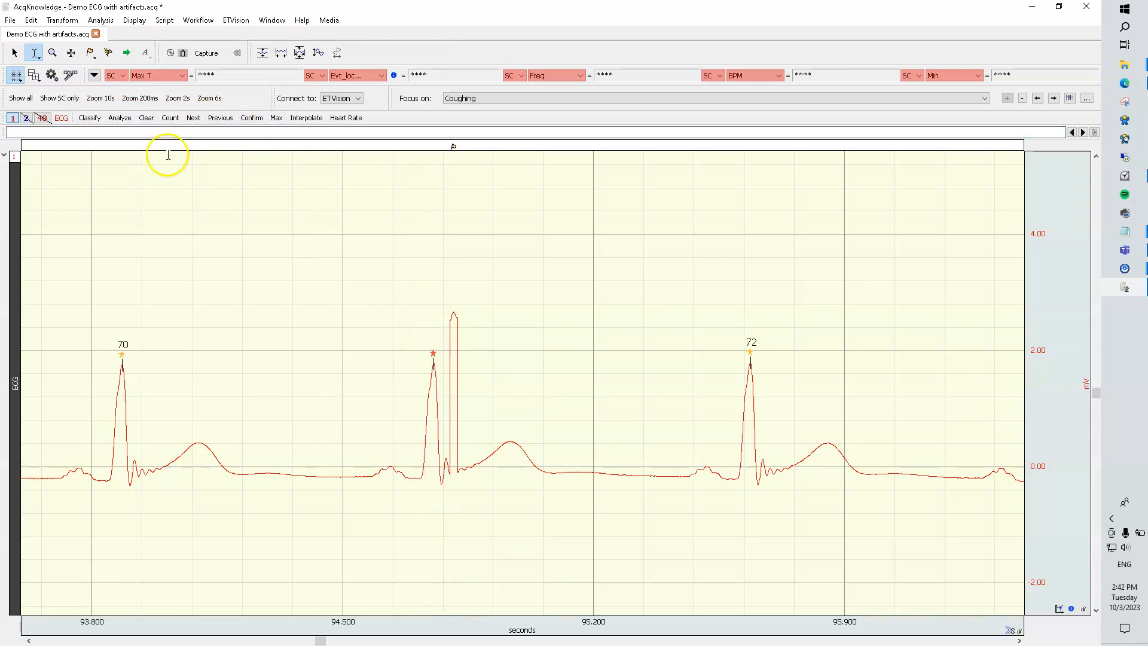
# Go to the next flag and confirm the beats labelled 71, 38 and 72 around the flat gap near 110.6 s
pyautogui.click(198, 119)
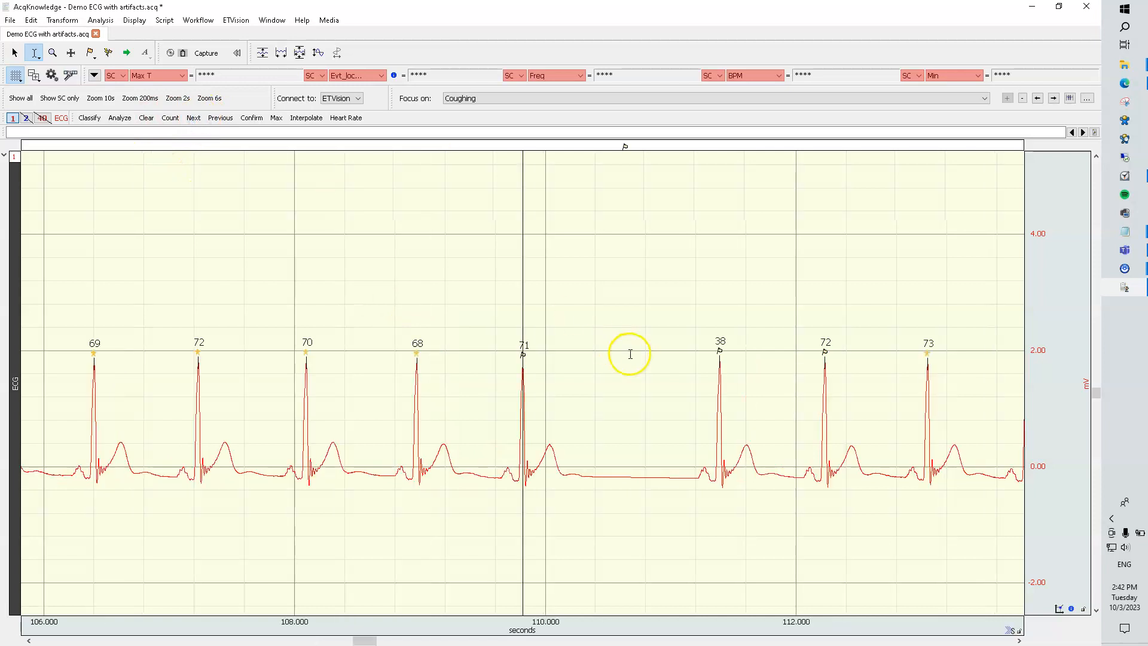
pyautogui.moveTo(492, 351); pyautogui.dragTo(845, 357)
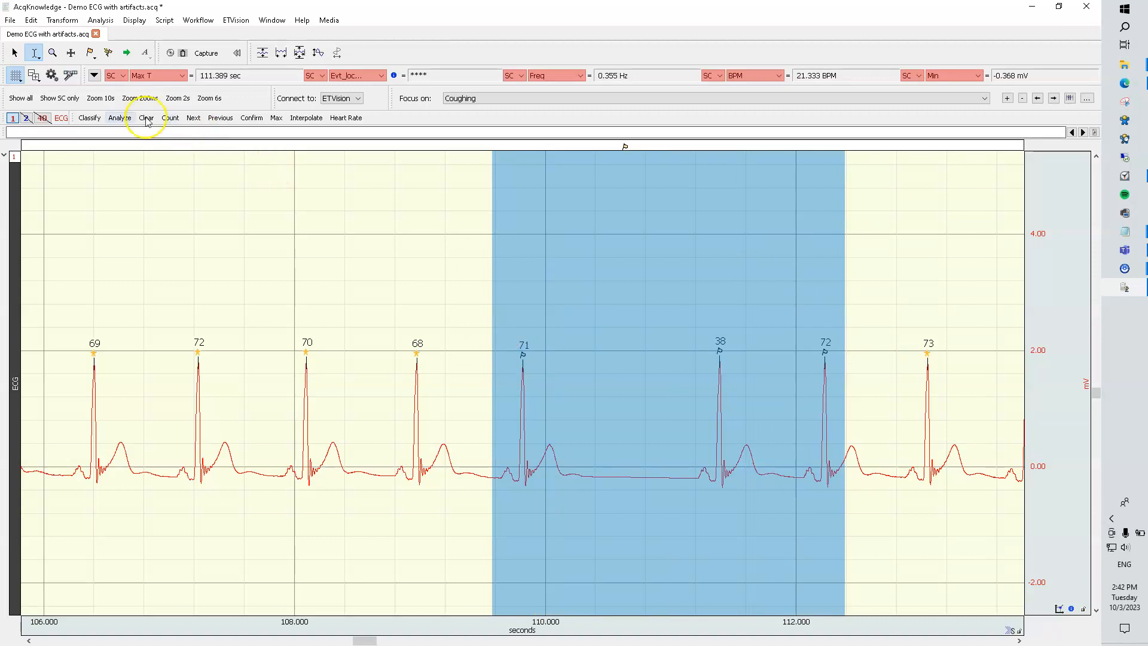
pyautogui.click(252, 118)
pyautogui.click(656, 392)
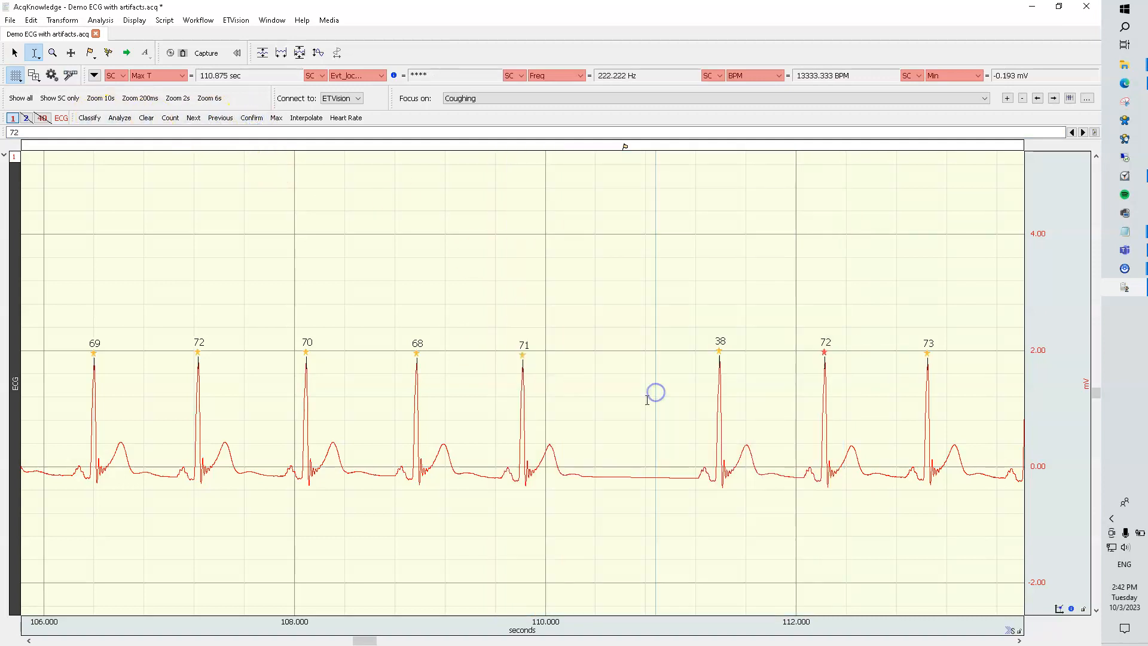
pyautogui.click(619, 403)
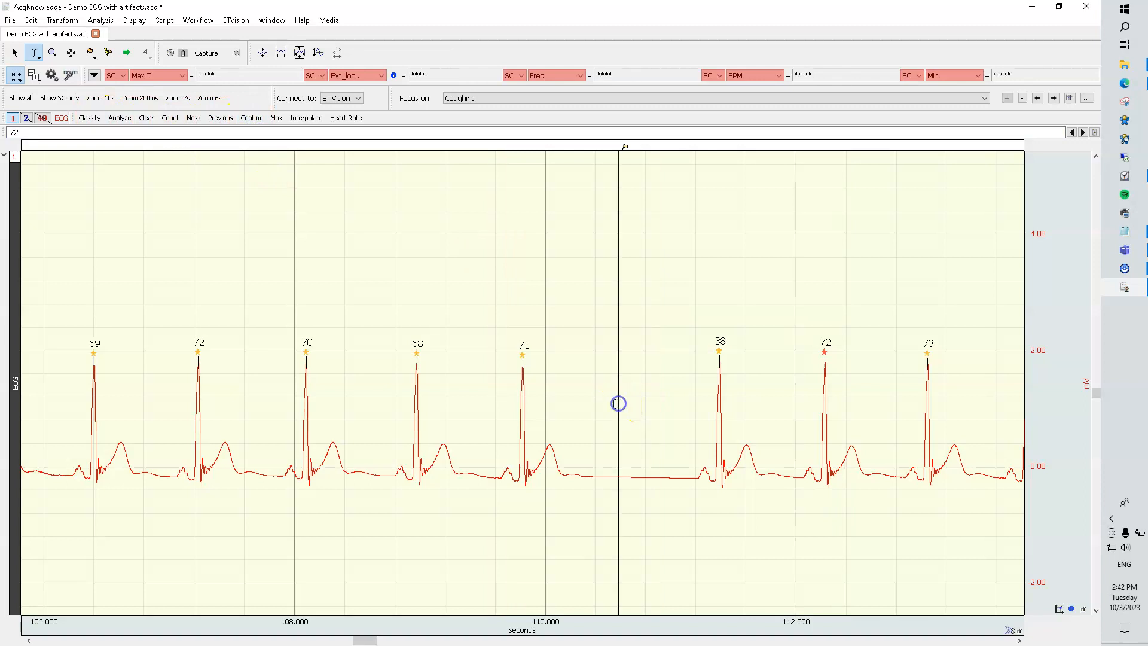
# Interpolate the missing heartbeat in the flat gap between the beats labelled 71 and 38
pyautogui.moveTo(506, 360); pyautogui.dragTo(740, 363)
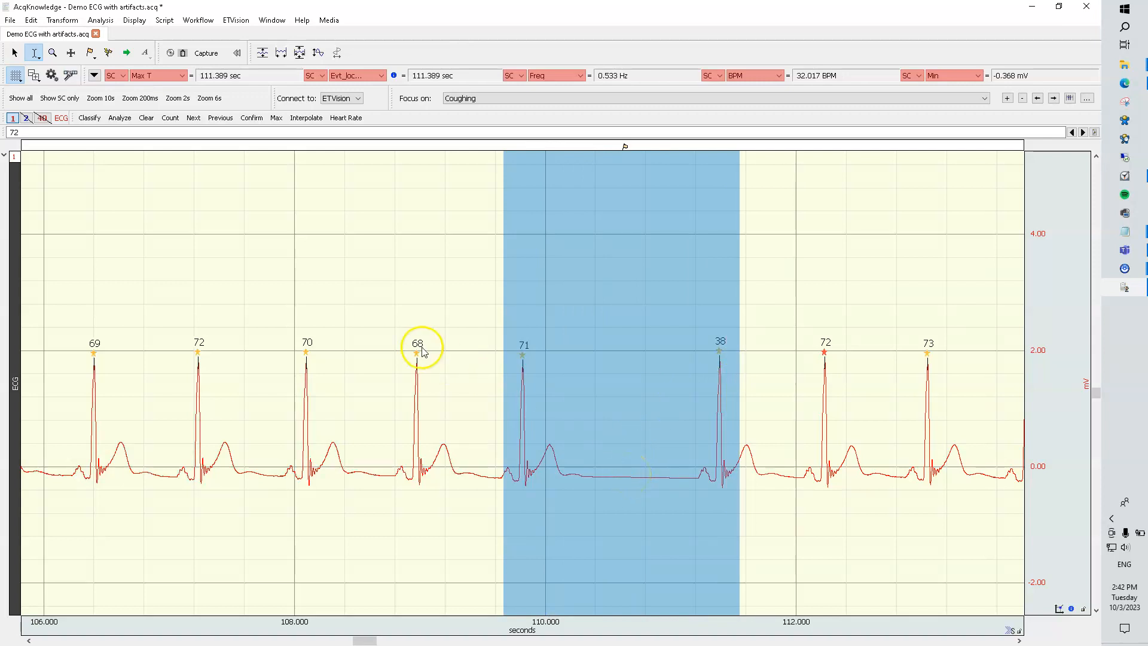
pyautogui.moveTo(818, 347)
pyautogui.click(313, 119)
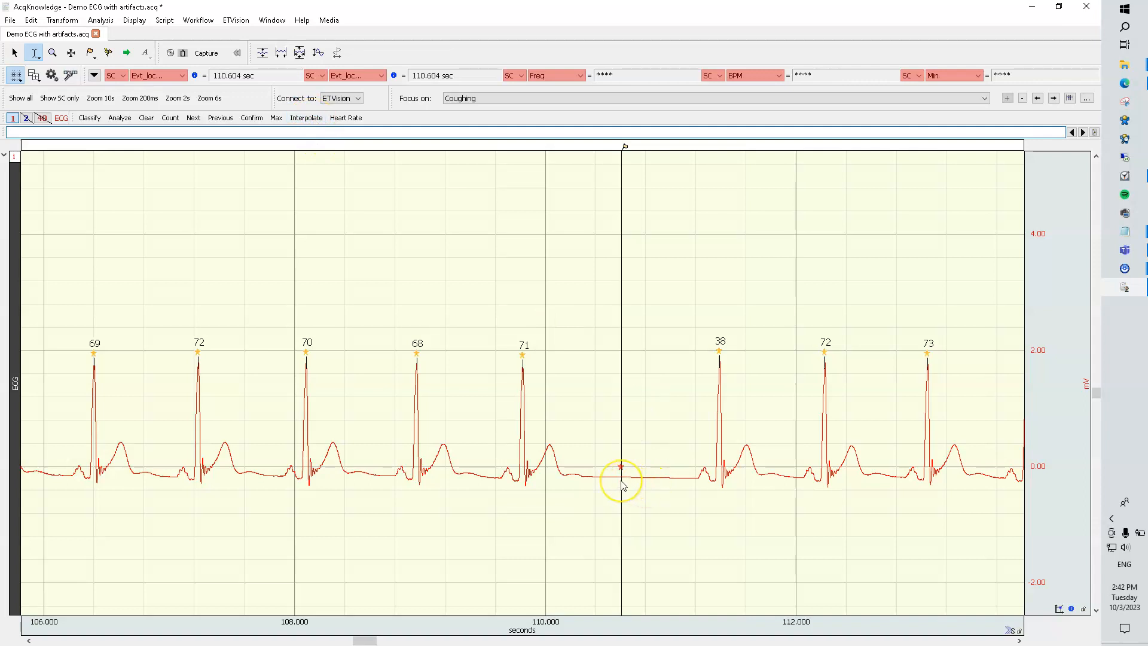
pyautogui.moveTo(622, 484)
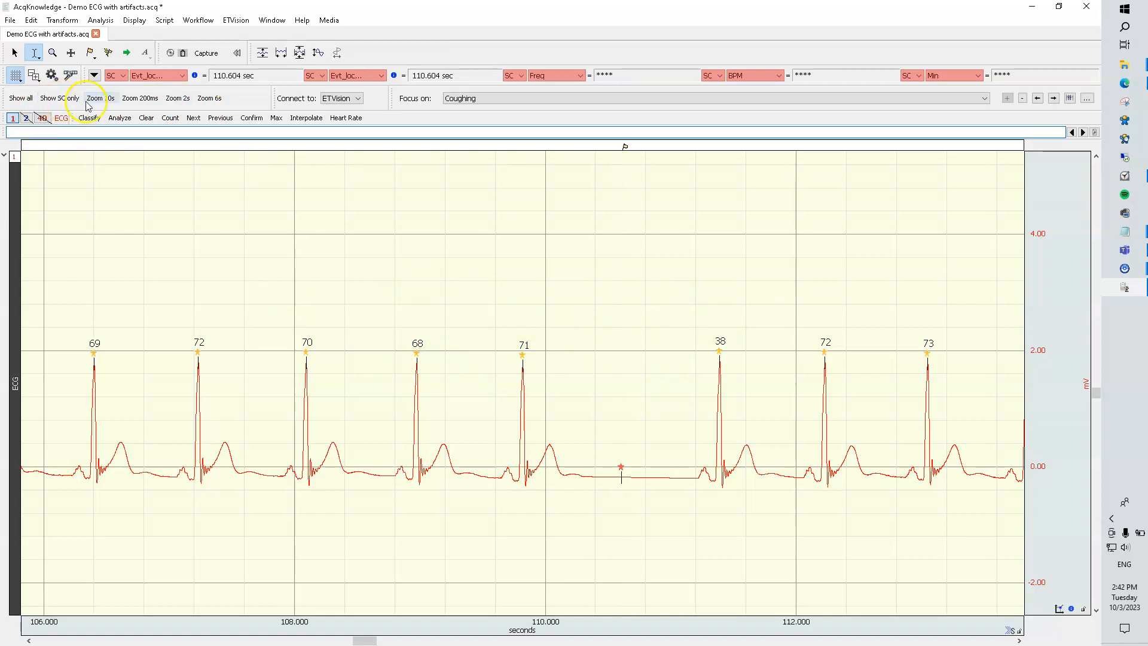
# Go to the next flag, near 114.7 s, and confirm the beats labelled 76, 35 and 69 around the flat gap
pyautogui.click(192, 119)
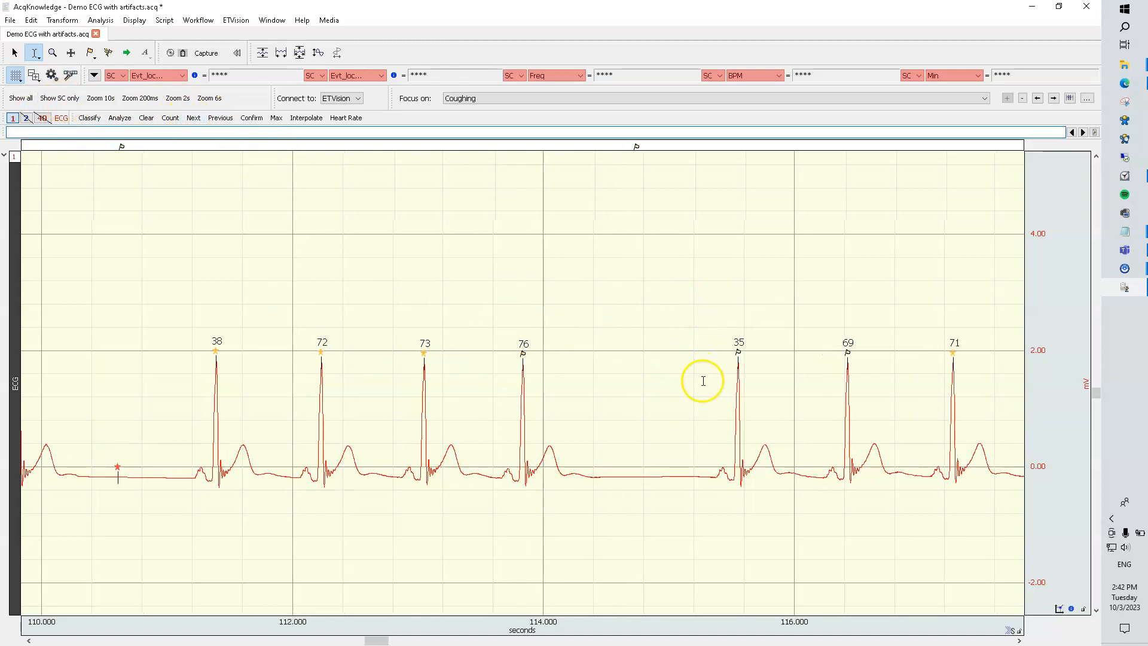
pyautogui.moveTo(508, 353); pyautogui.dragTo(864, 351)
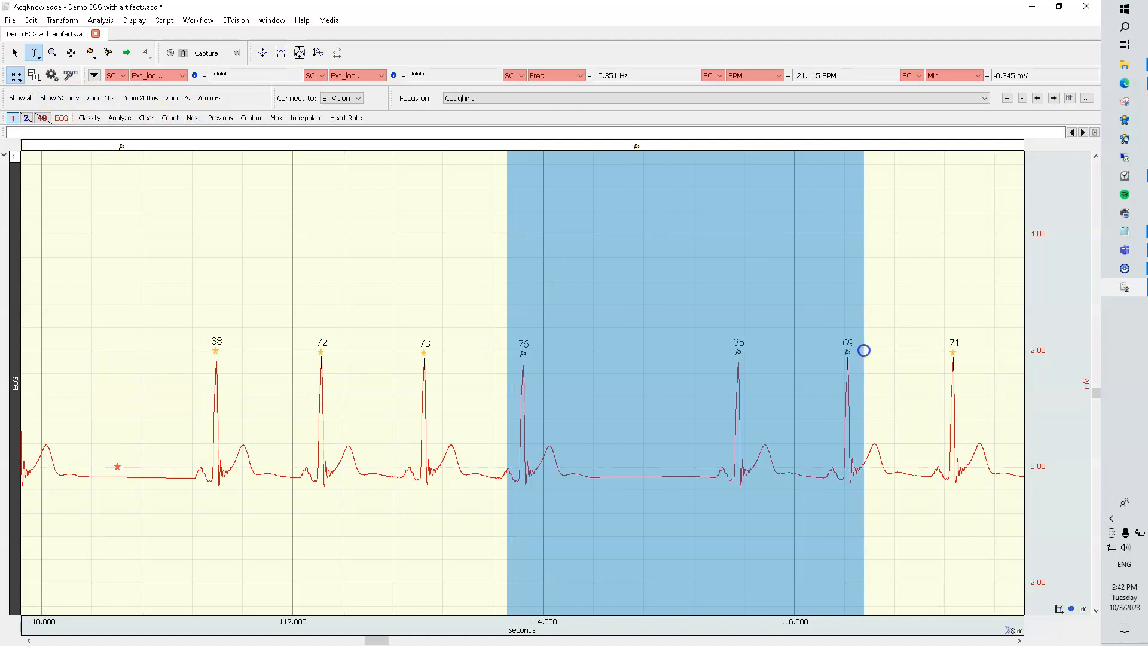
pyautogui.click(251, 118)
# Interpolate the missing heartbeat in the flat gap between the beats labelled 76 and 35
pyautogui.click(624, 362)
pyautogui.moveTo(503, 351); pyautogui.dragTo(761, 349)
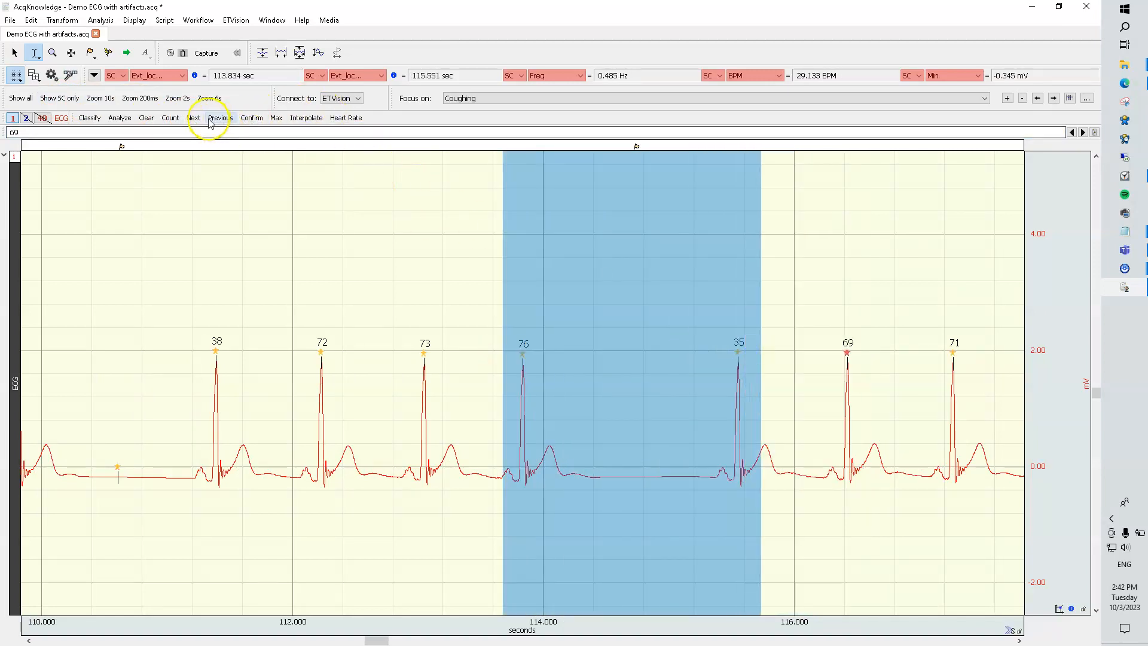
pyautogui.click(306, 119)
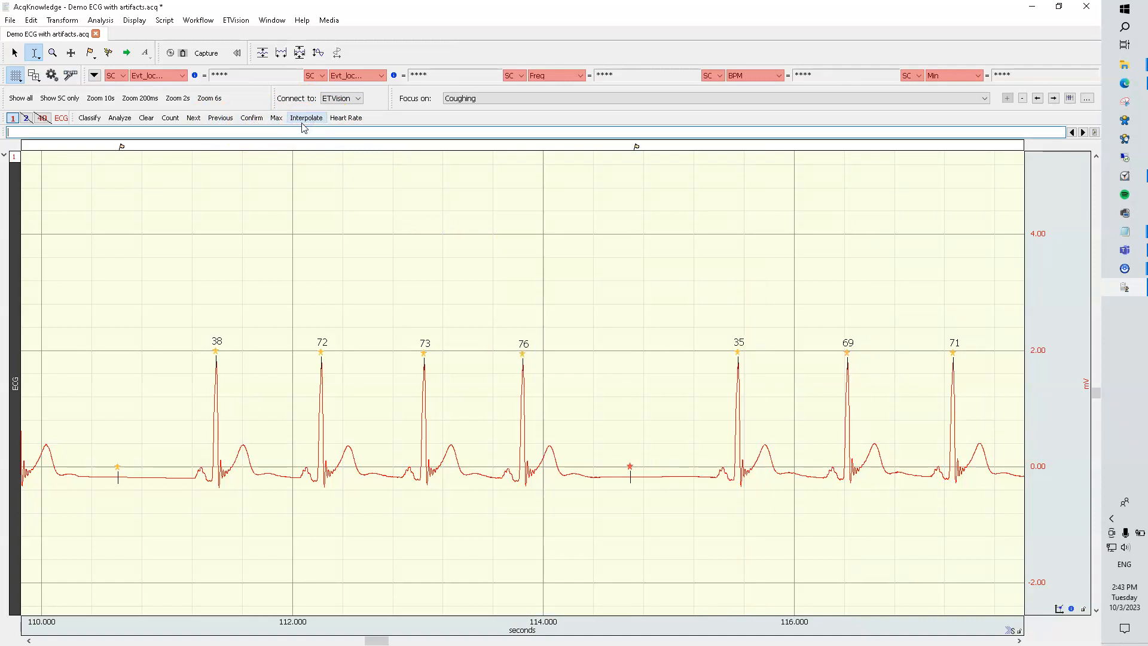
# Count the flags that still need review in the recording and dismiss the count
pyautogui.click(171, 118)
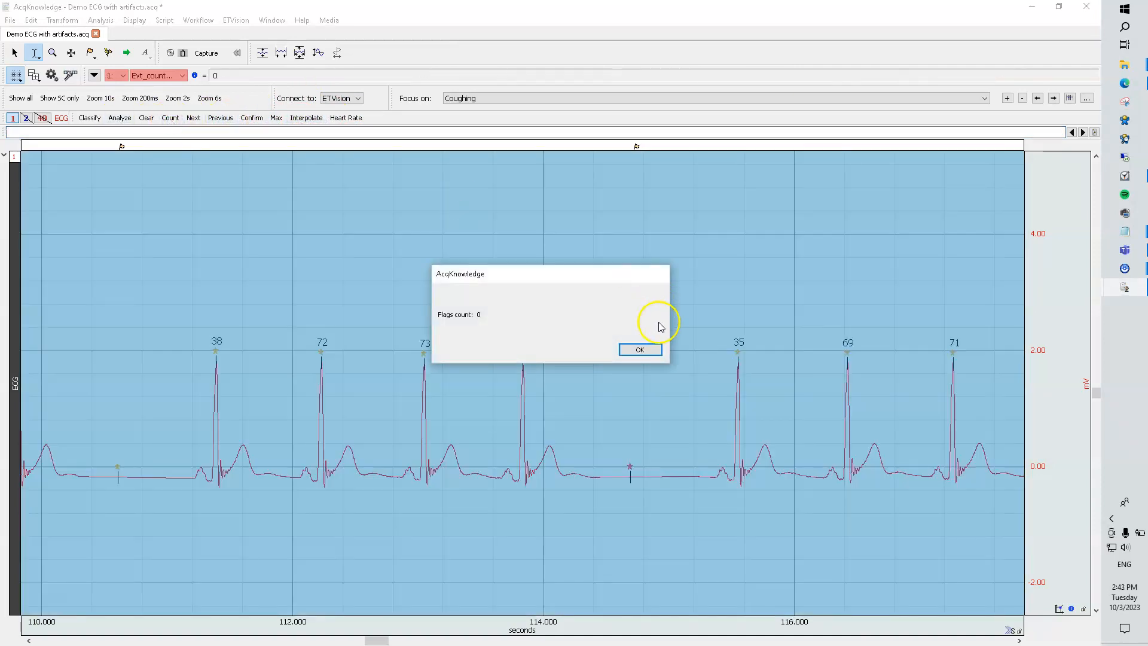
pyautogui.click(655, 350)
# Generate a heart rate channel in BPM from the corrected heartbeat events across the whole recording
pyautogui.click(144, 94)
pyautogui.click(299, 52)
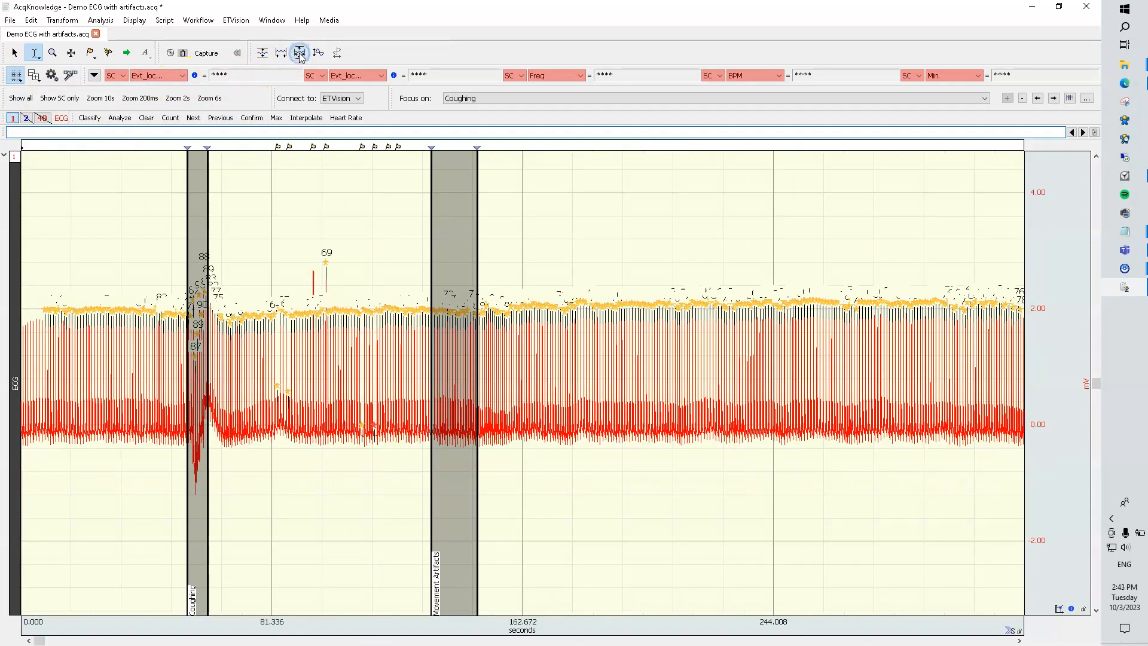
pyautogui.click(343, 117)
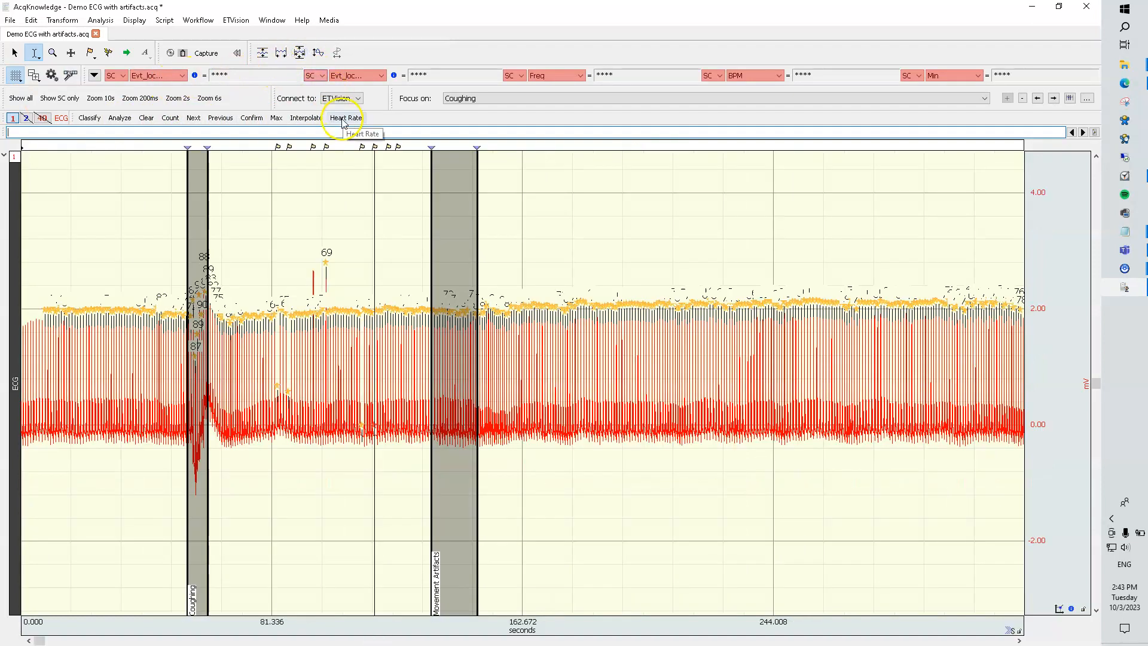
pyautogui.click(122, 441)
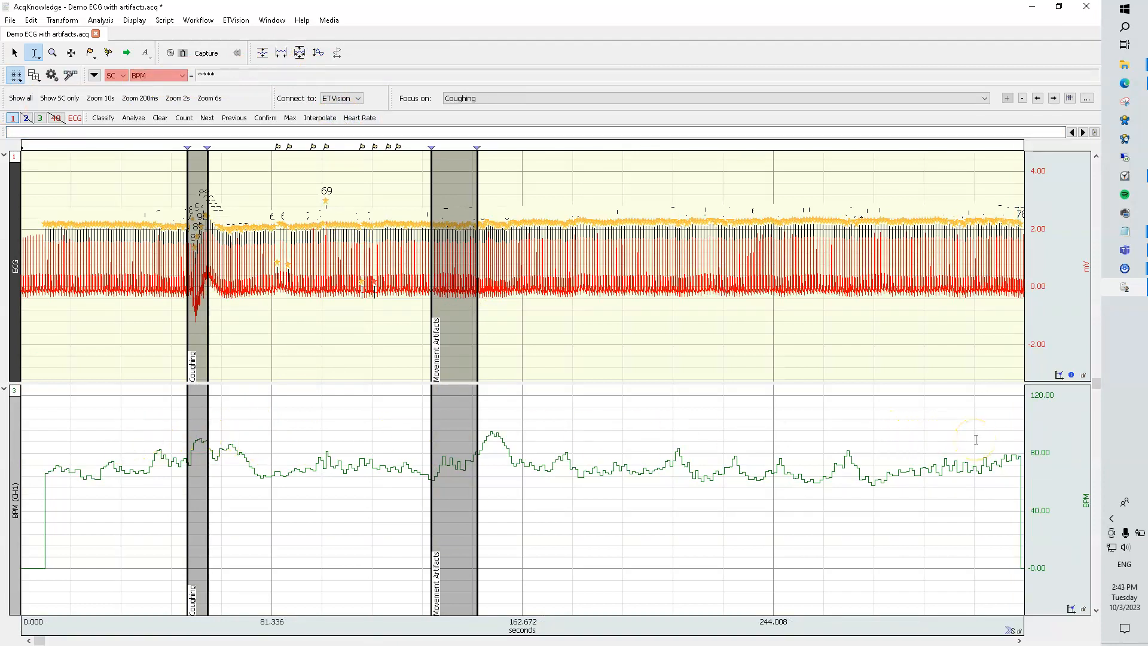
# Start a single-epoch spectral HRV analysis that locates R waves from Star events instead of the QRS detector
pyautogui.moveTo(53, 220)
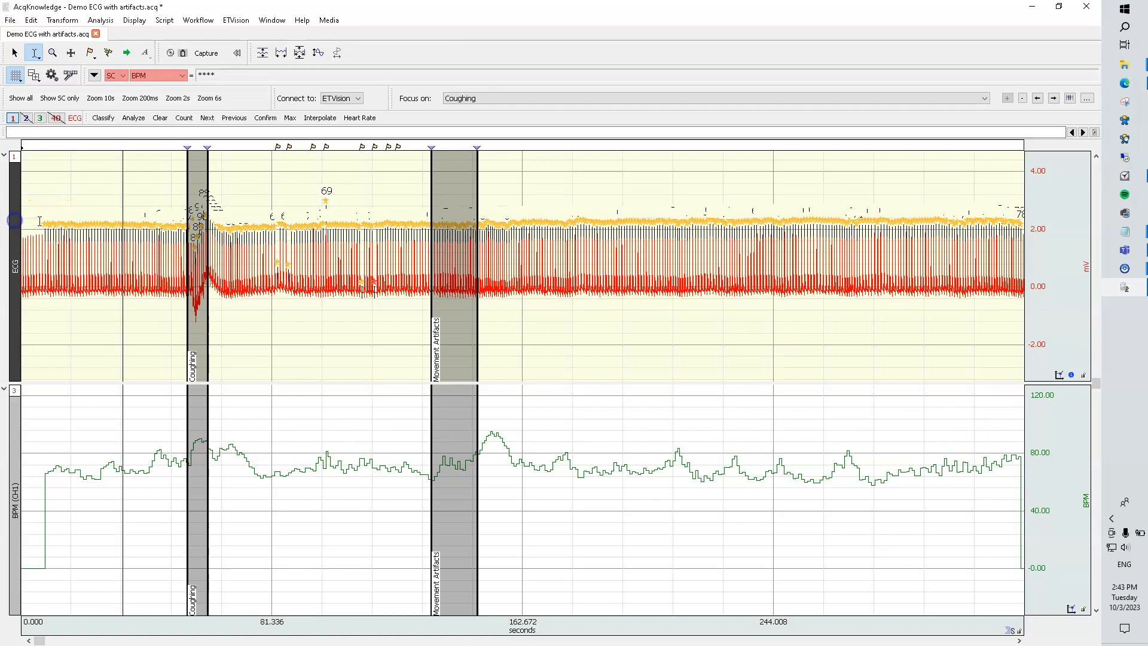
pyautogui.click(99, 21)
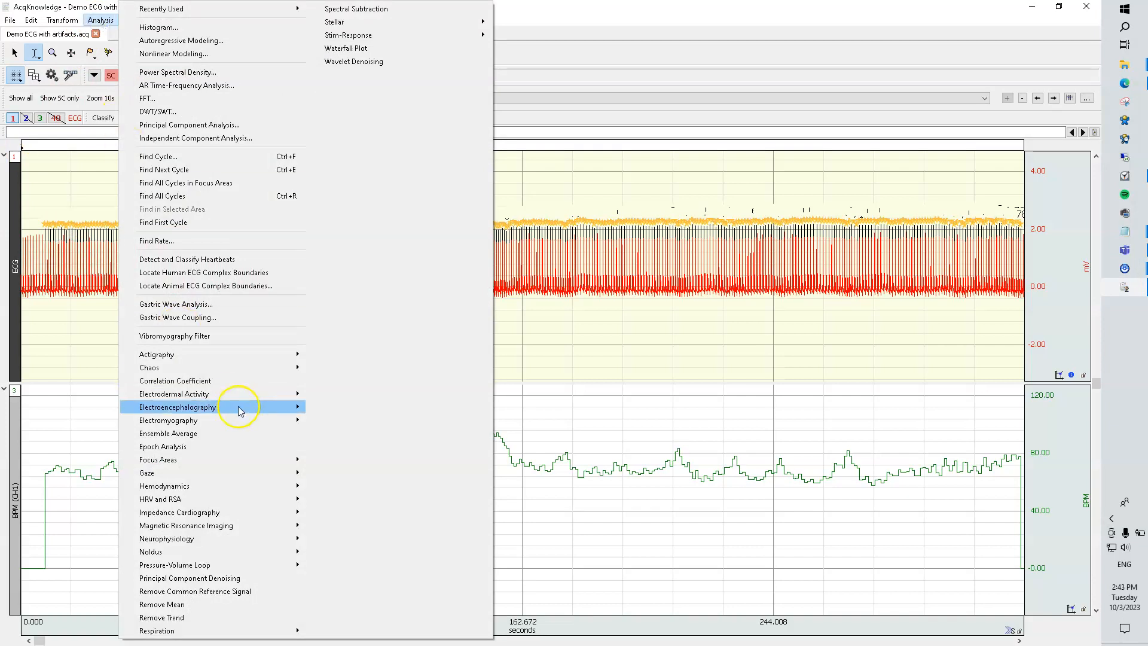
pyautogui.moveTo(270, 499)
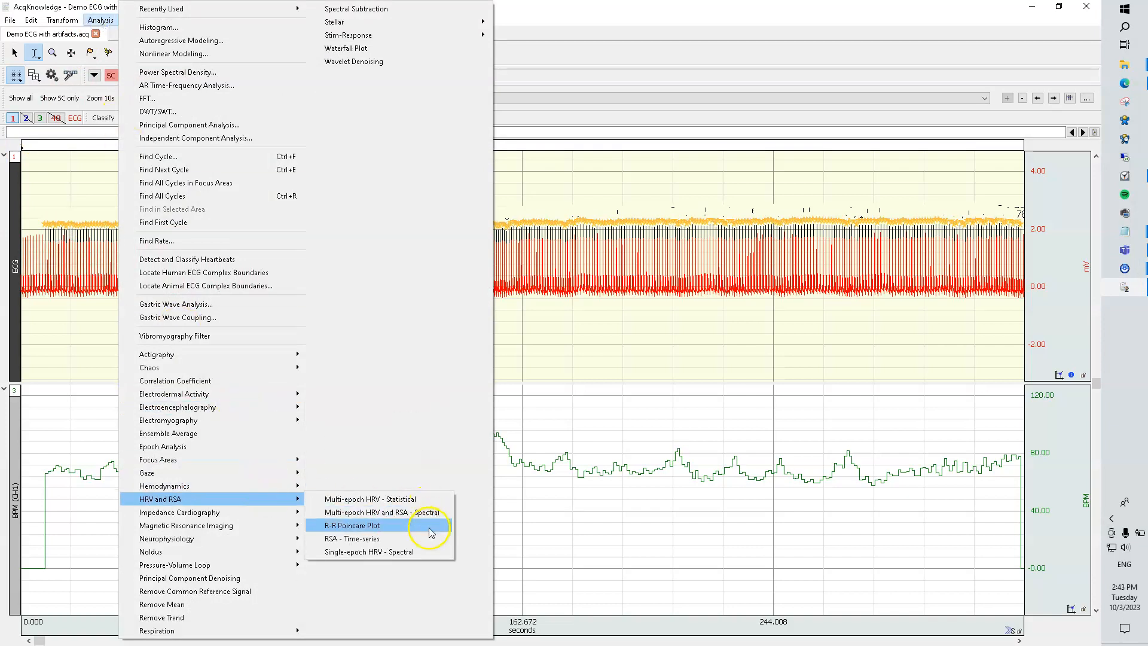
pyautogui.click(421, 550)
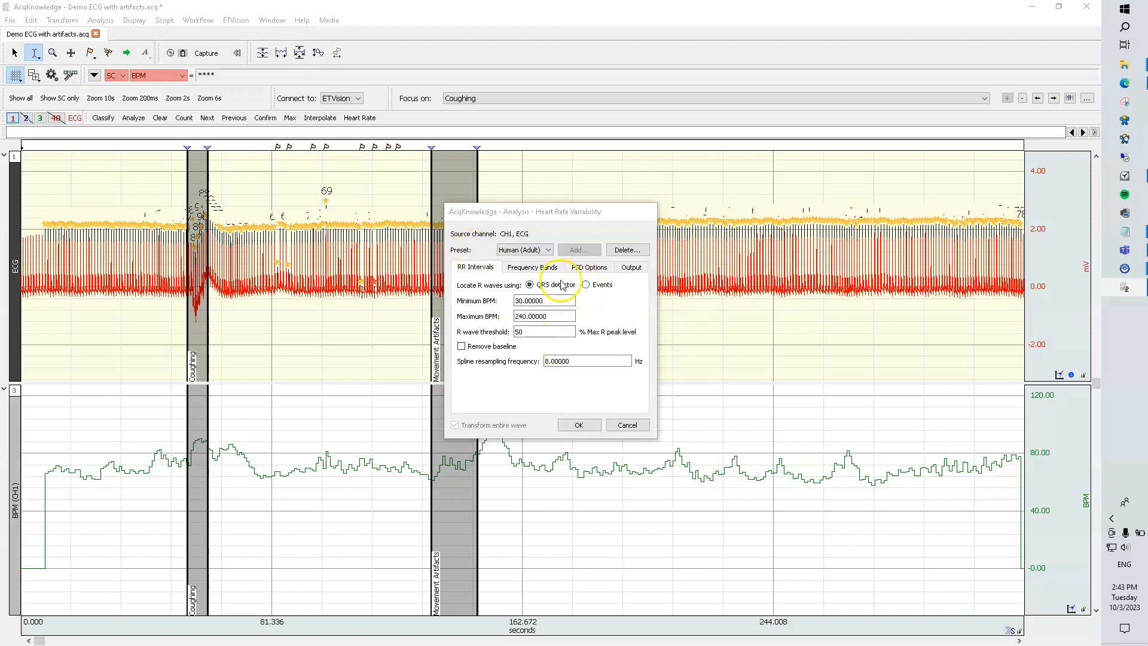
pyautogui.click(587, 285)
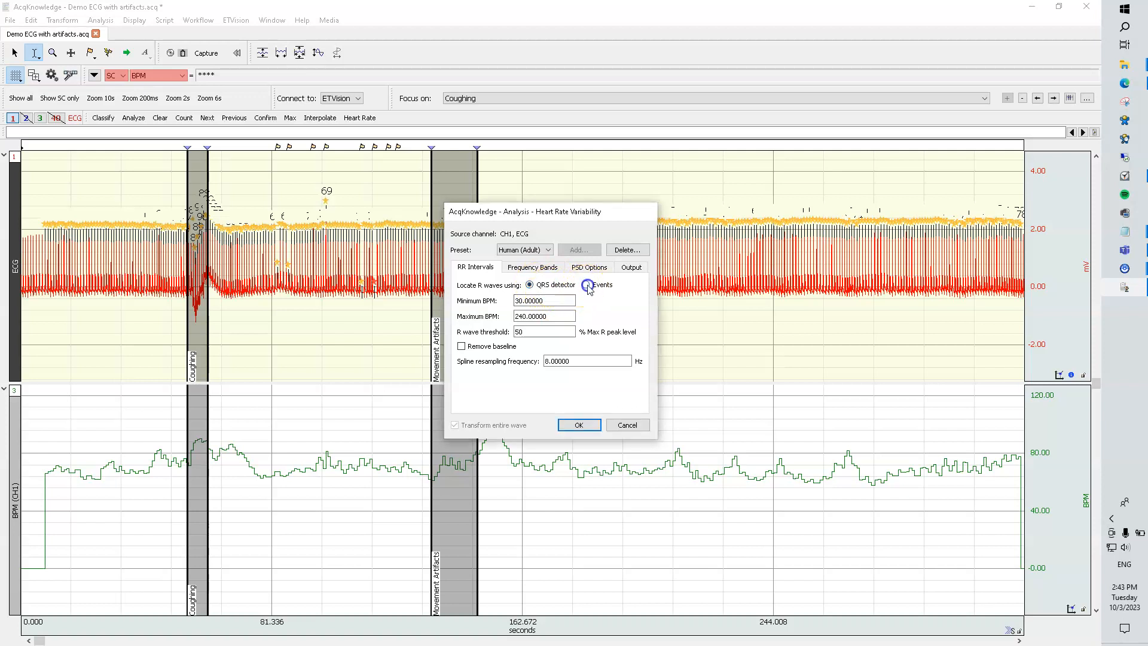
pyautogui.click(556, 301)
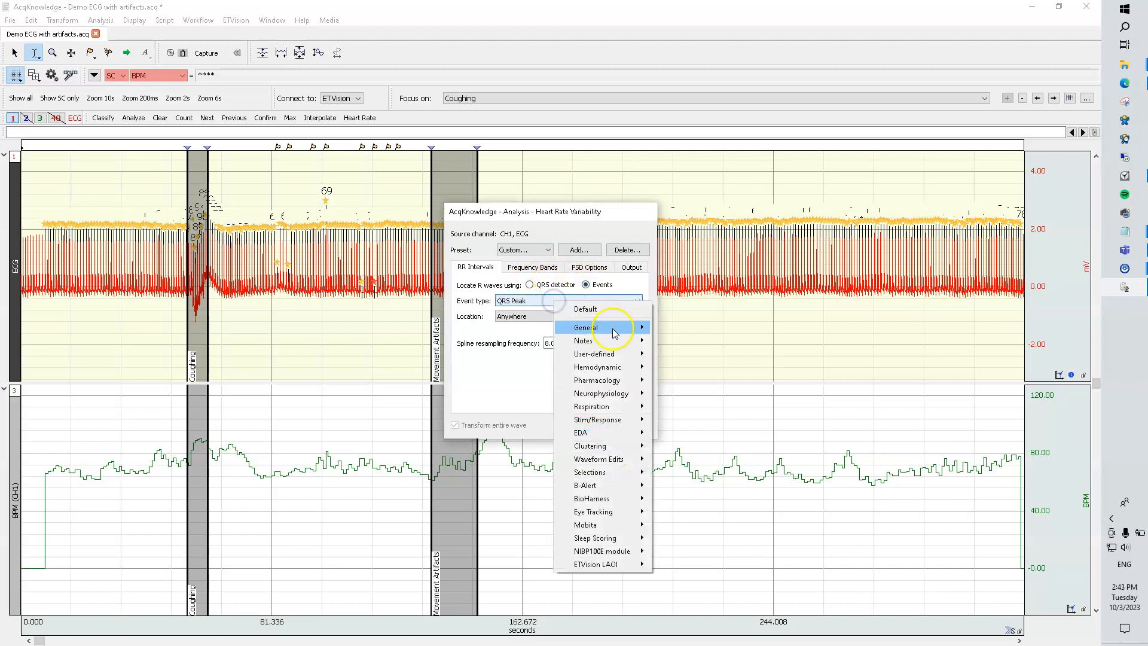
pyautogui.moveTo(626, 342)
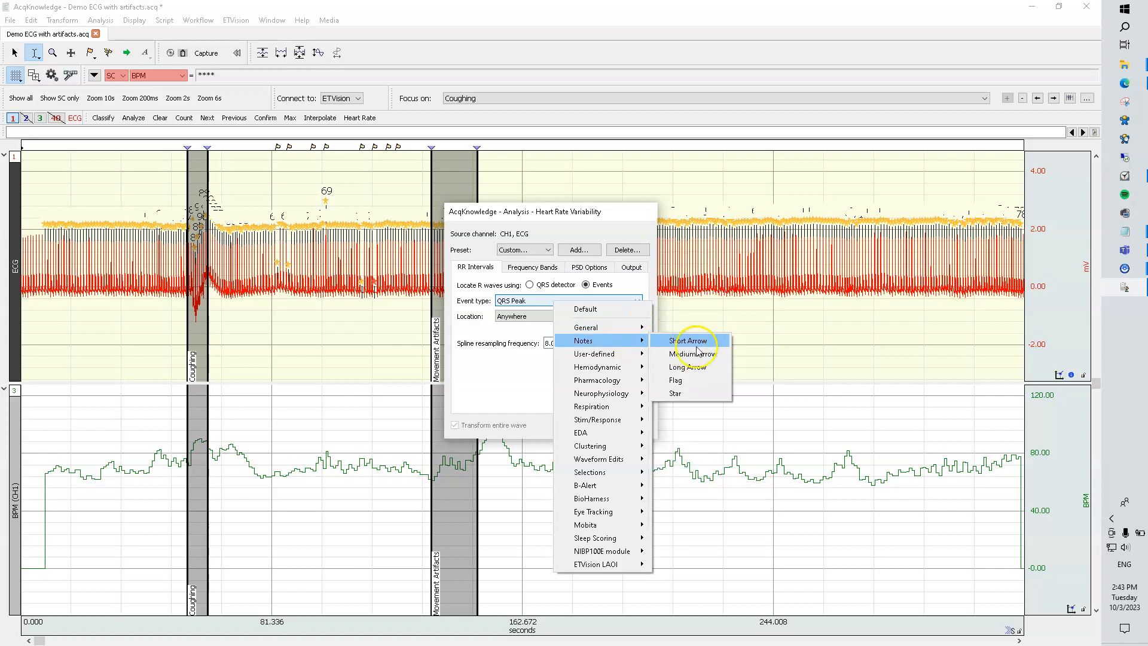
pyautogui.click(691, 393)
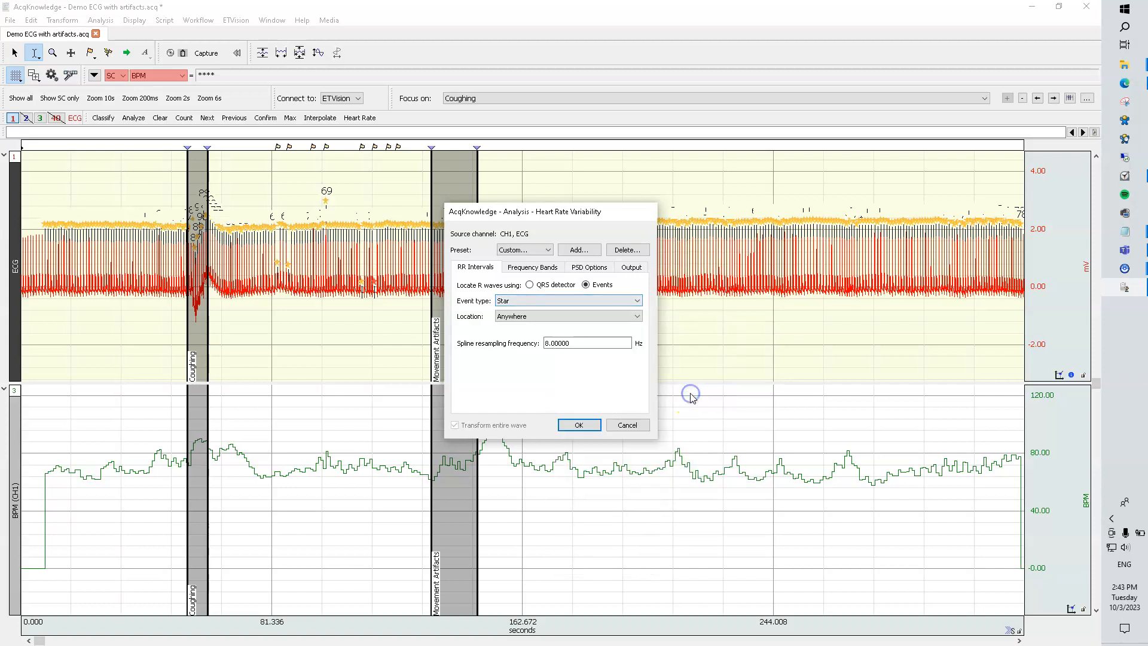
pyautogui.click(662, 328)
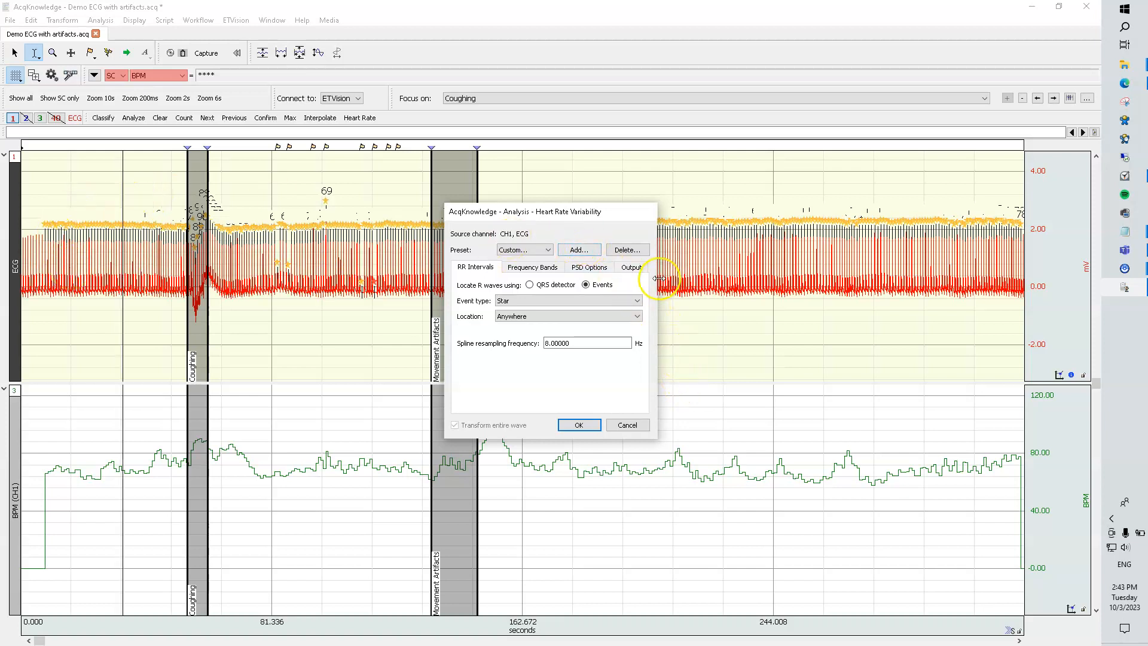
# Review the frequency band, PSD and output settings, and run the HRV analysis through to its results
pyautogui.click(533, 268)
pyautogui.click(586, 269)
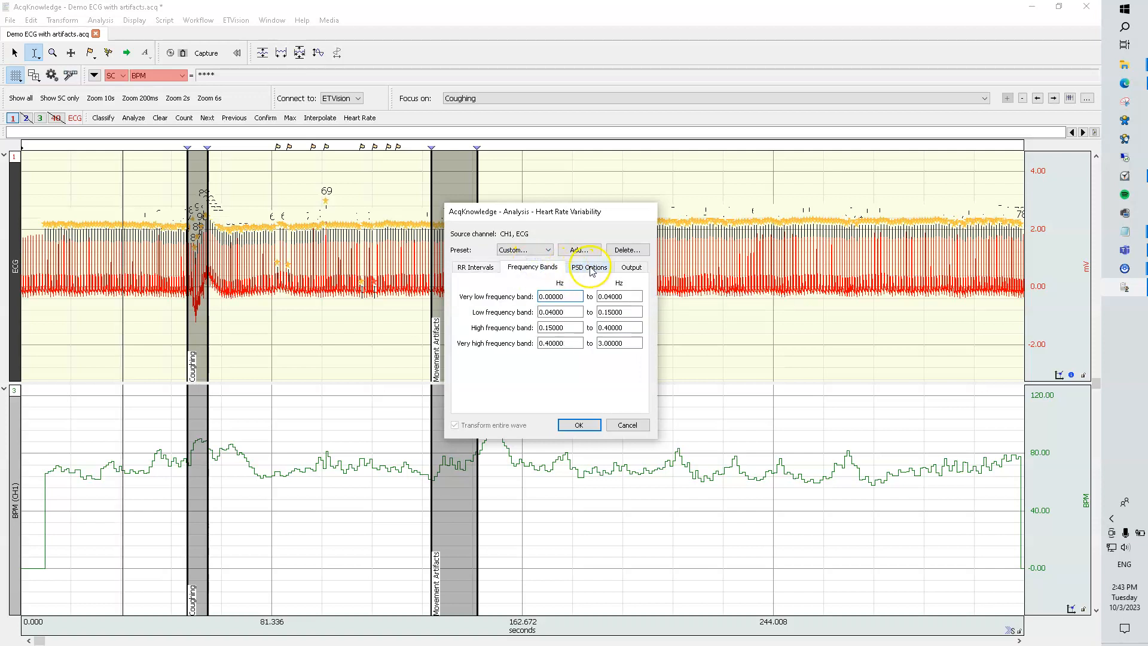
pyautogui.click(591, 269)
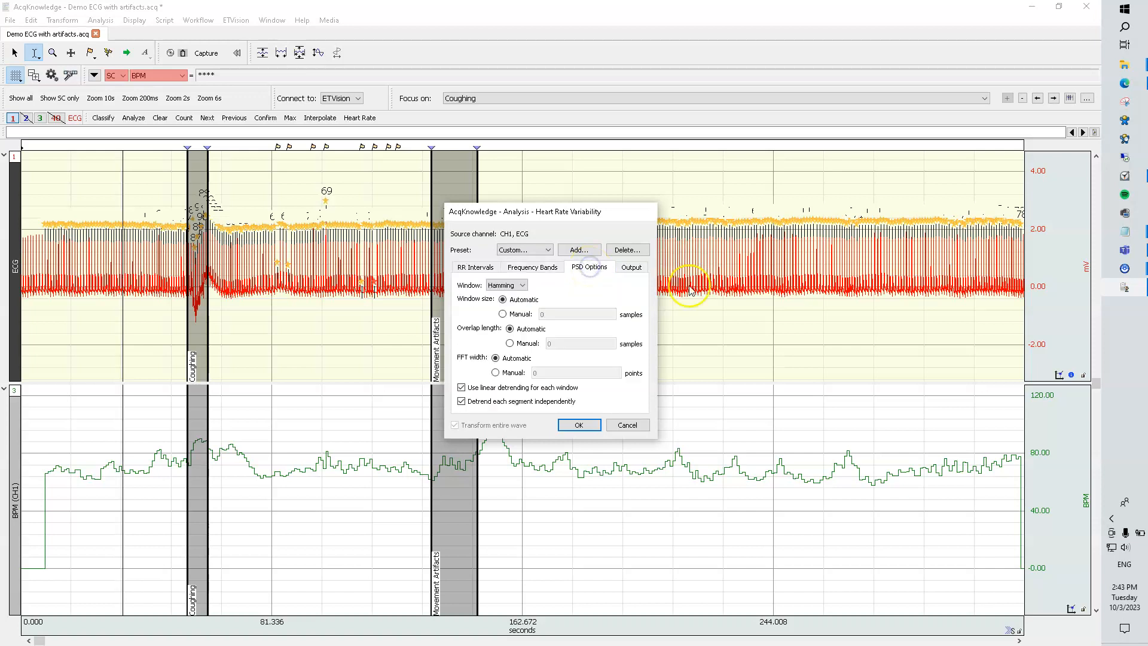
pyautogui.click(638, 269)
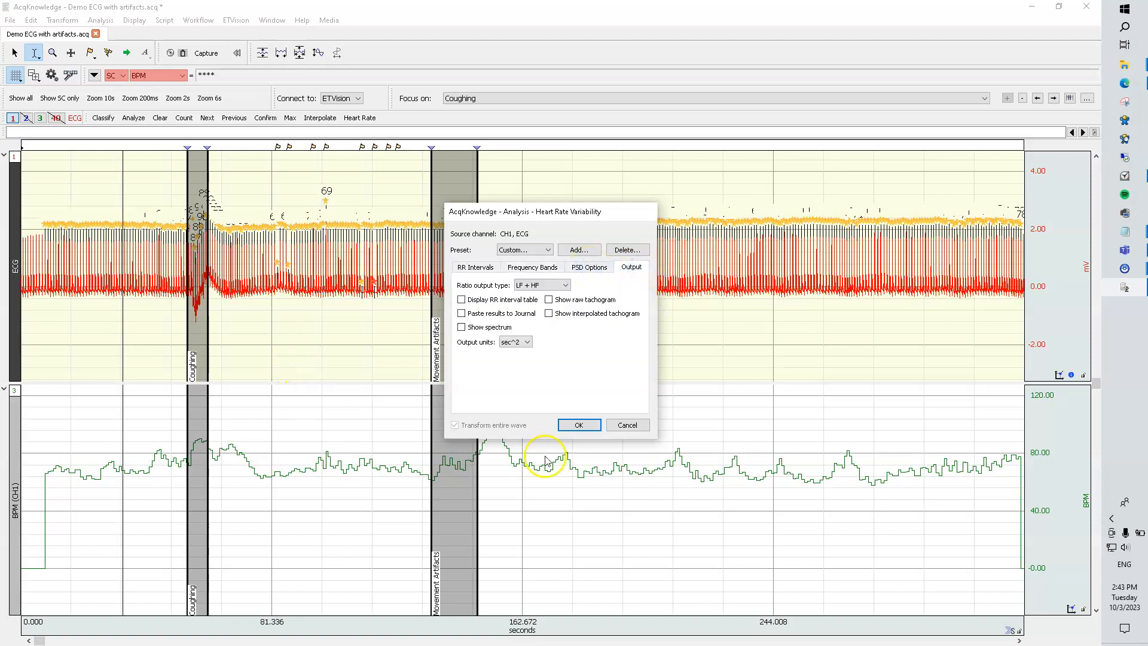
pyautogui.click(574, 425)
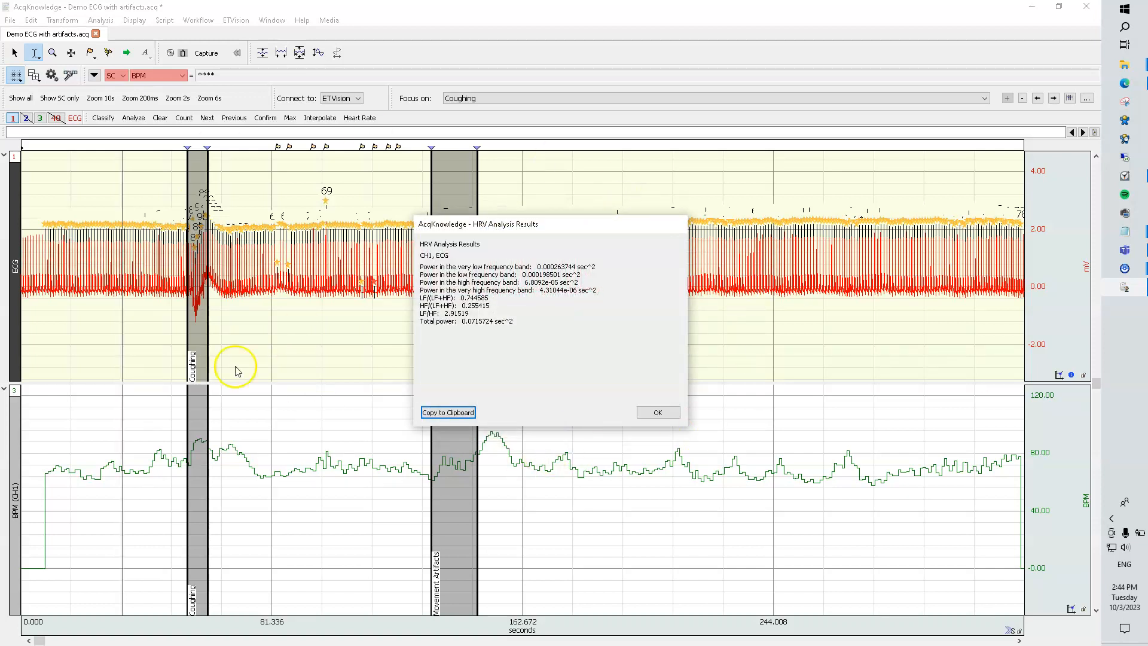
pyautogui.click(657, 413)
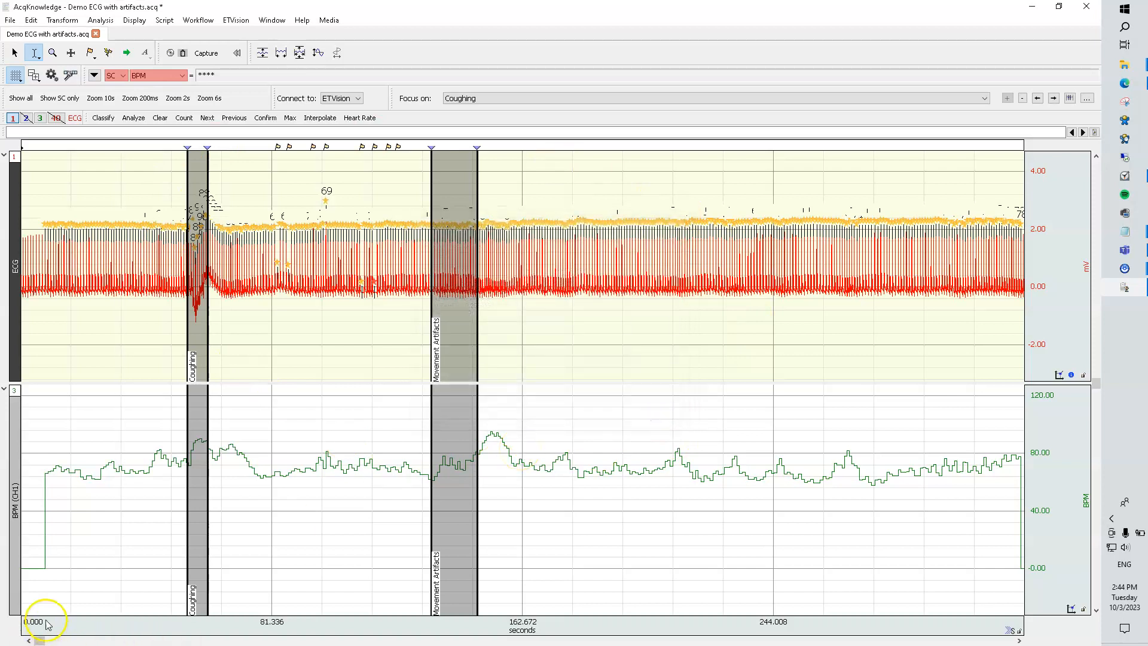